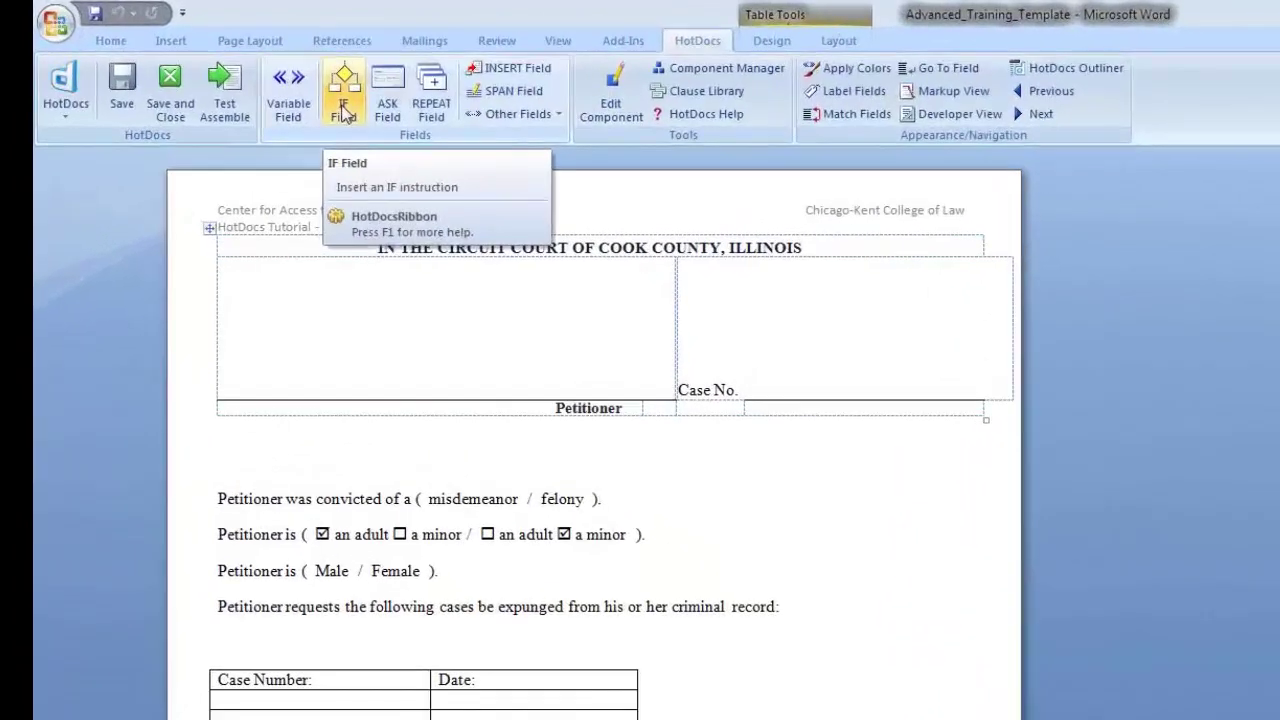
pyautogui.click(343, 110)
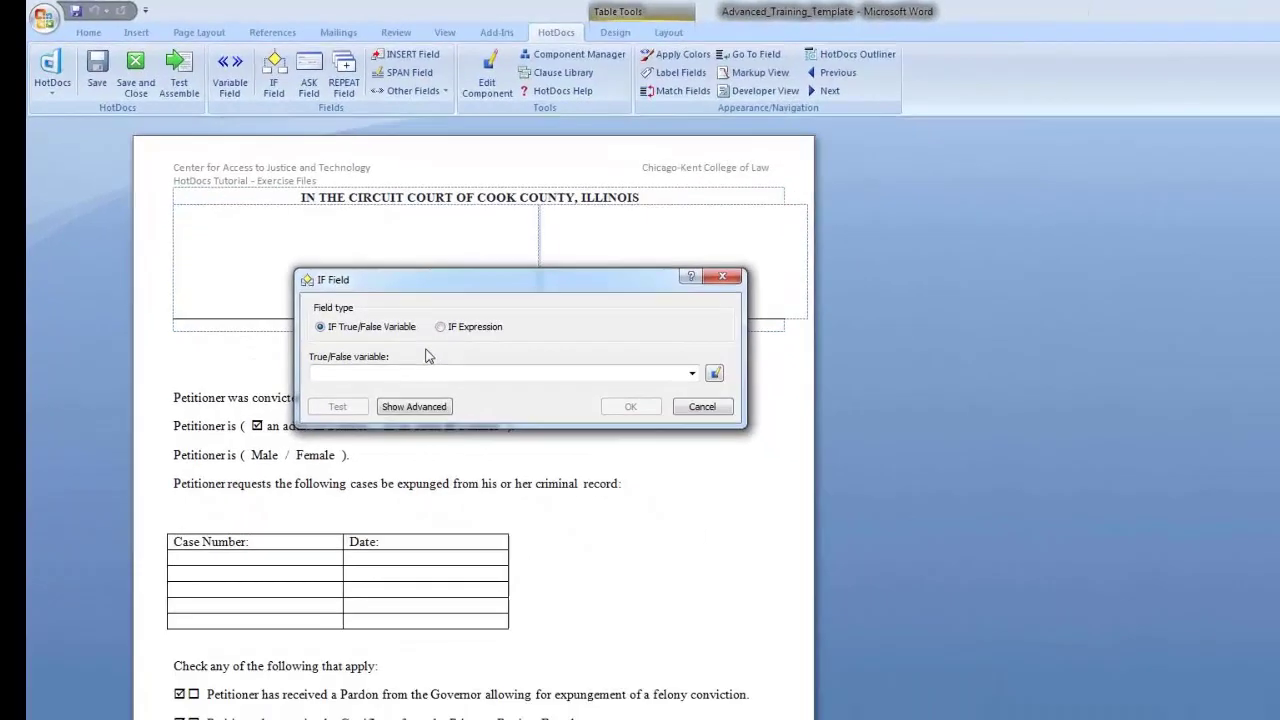
pyautogui.click(392, 291)
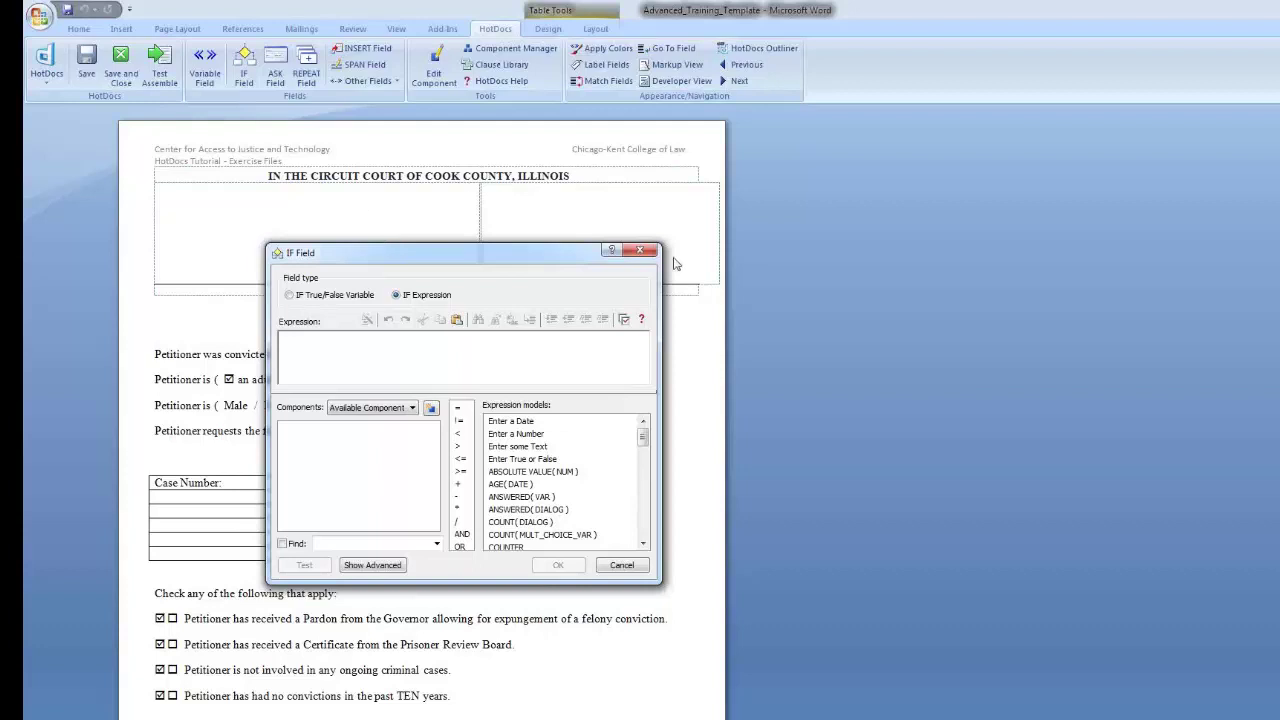
pyautogui.click(640, 249)
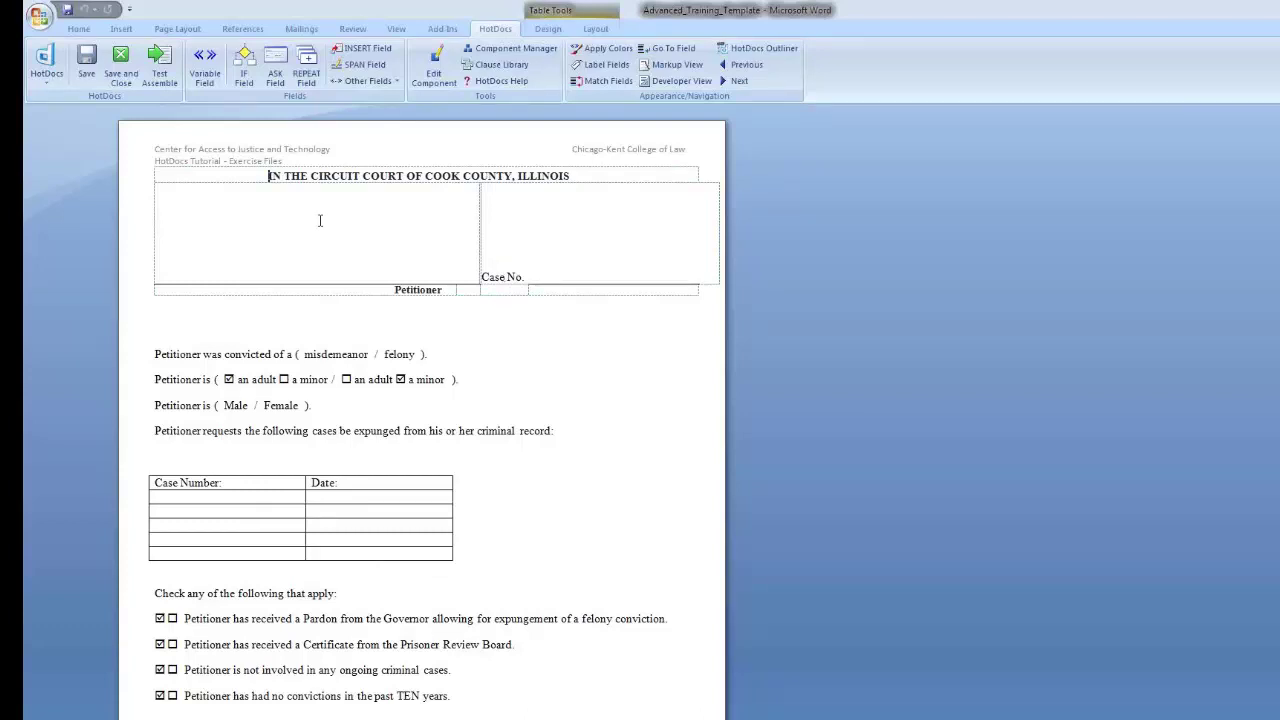
# - Keep smart paragraph selection off and turn off smart cursoring in Word's advanced editing options, and apply the settings
pyautogui.click(38, 20)
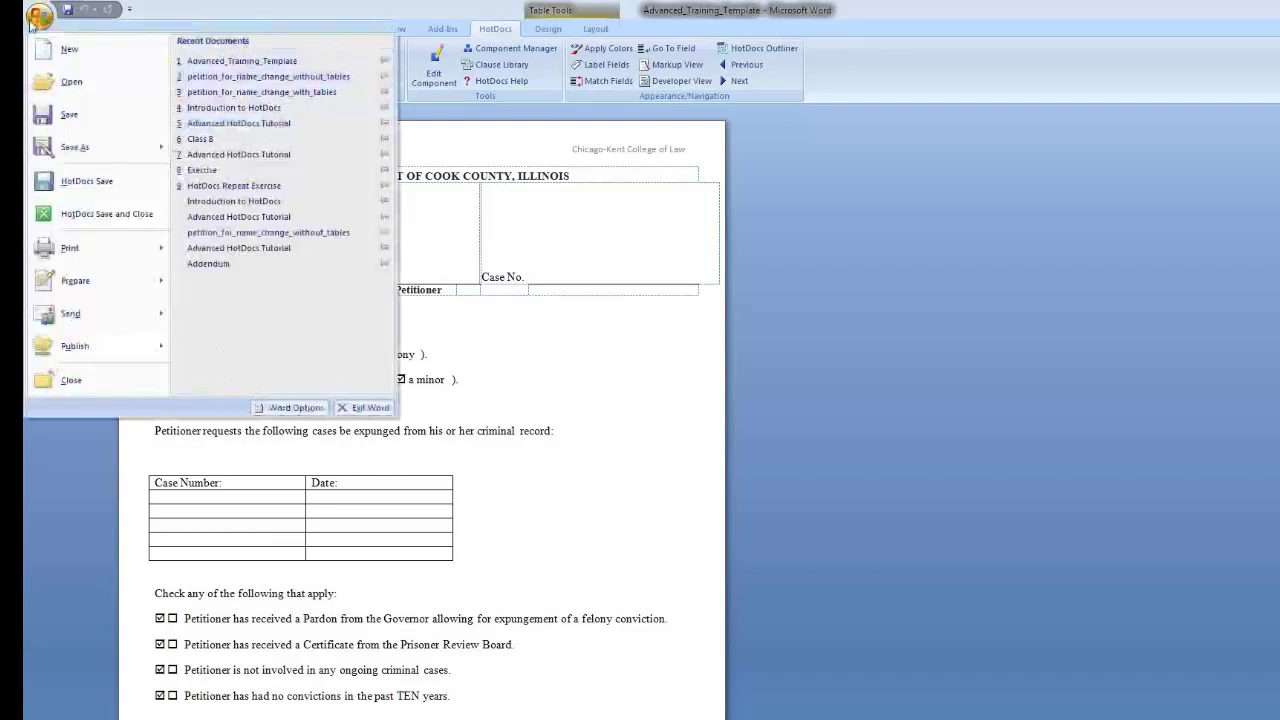
pyautogui.click(295, 407)
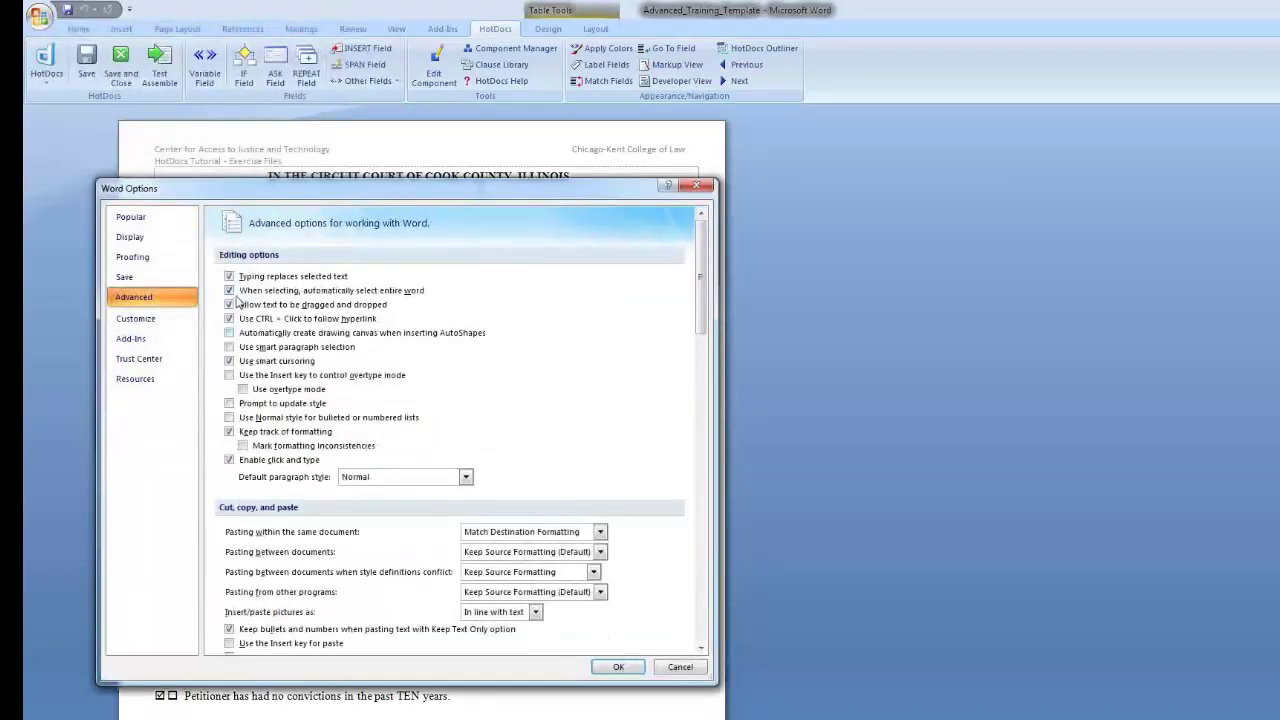
pyautogui.click(229, 347)
pyautogui.click(229, 347)
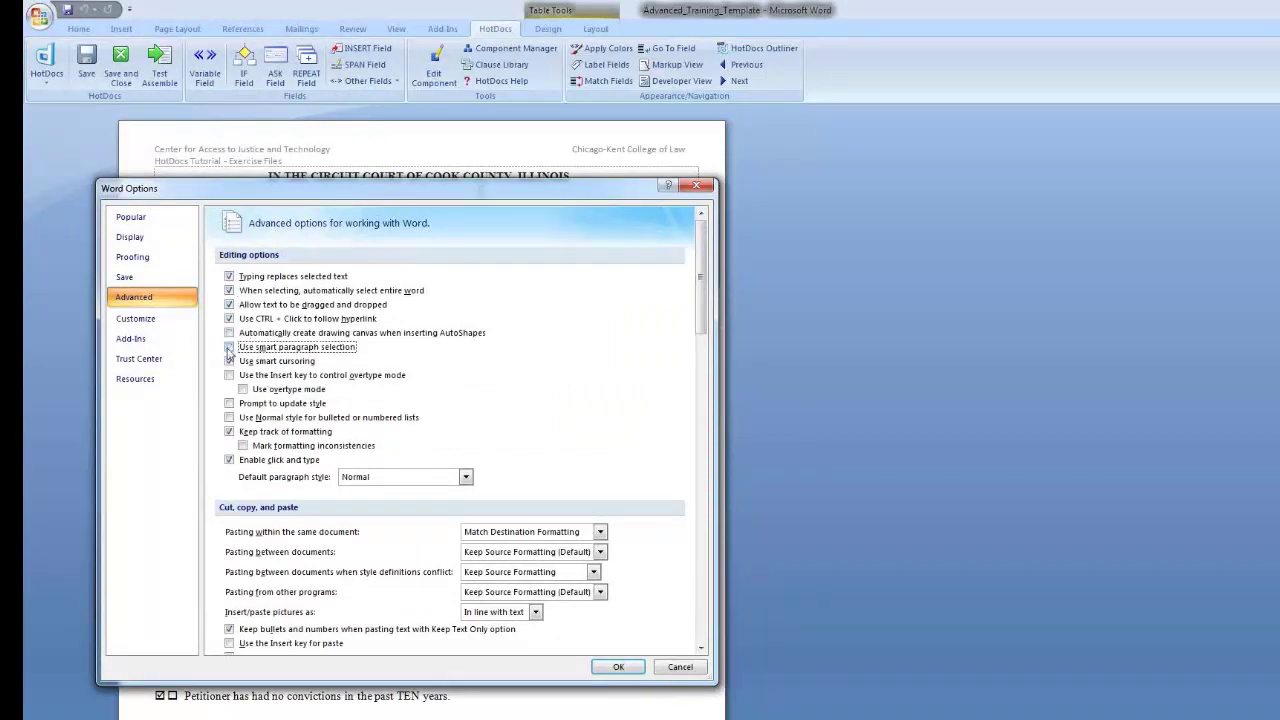
pyautogui.click(229, 361)
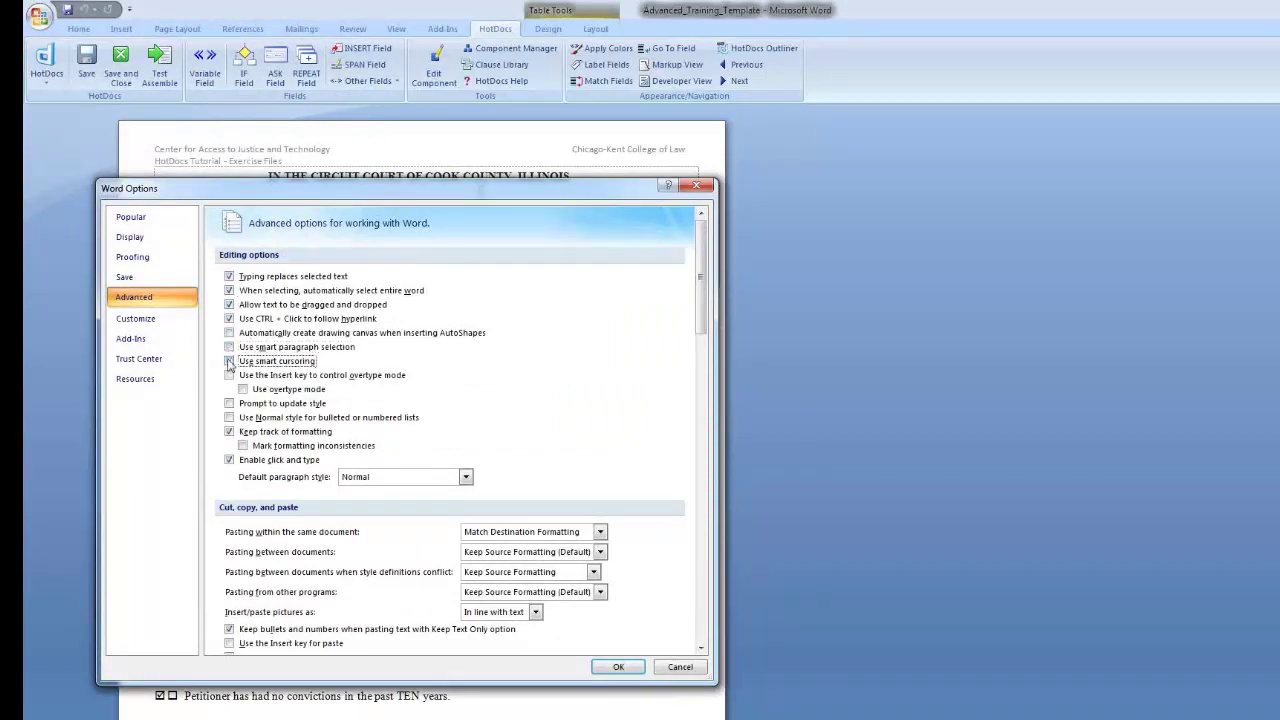
pyautogui.press('Return')
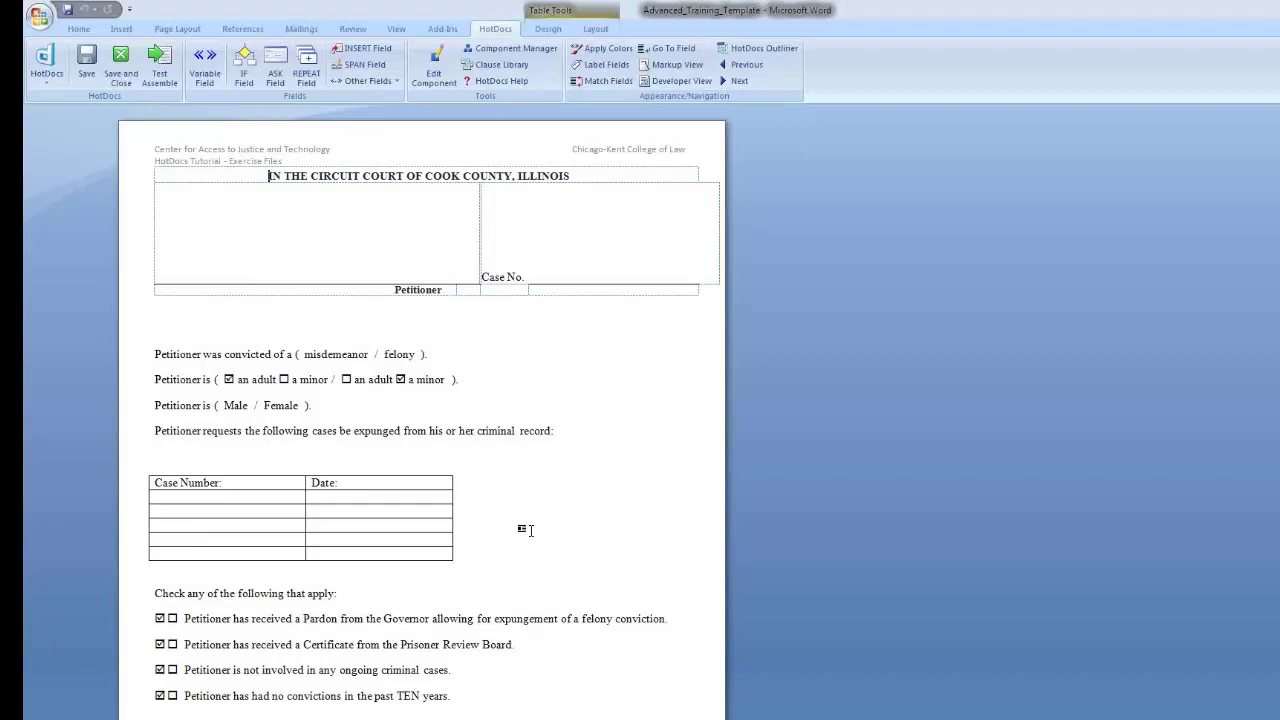
# - Insert an IF expression field above the "Petitioner is ( Male / Female )" line with the condition Petitioner gender MC = "Male"
pyautogui.click(336, 452)
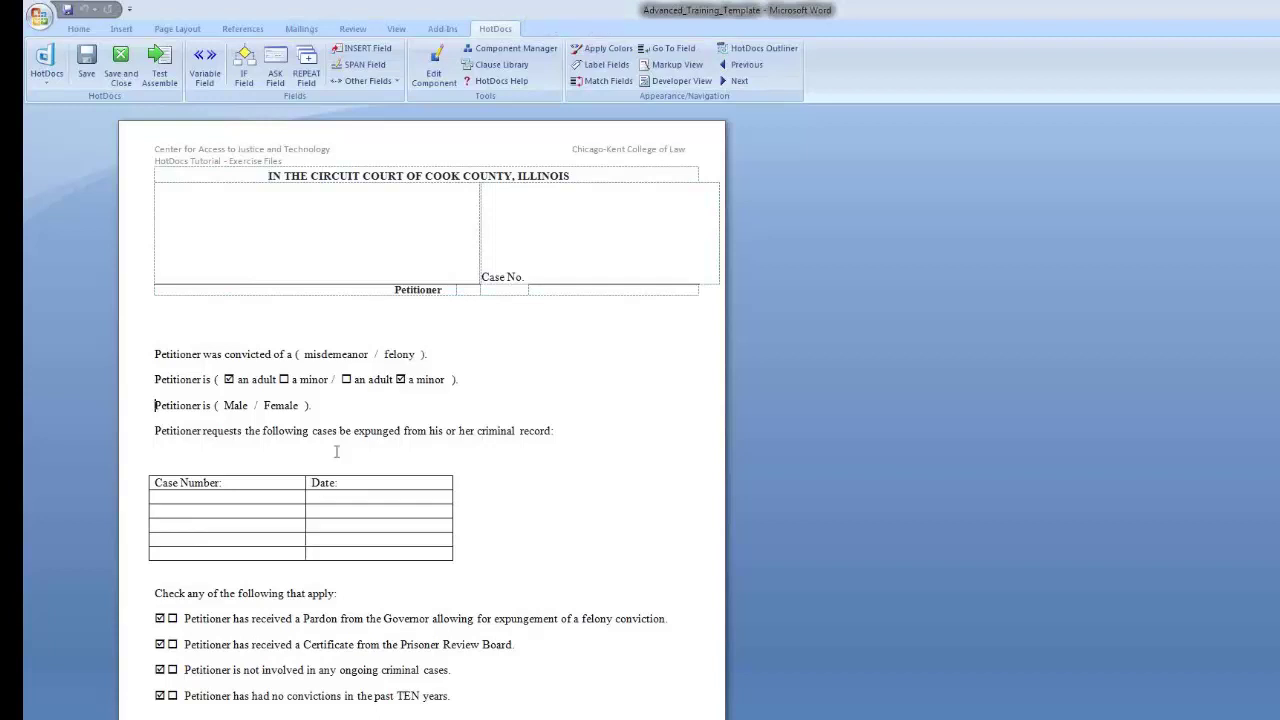
pyautogui.press('Up')
pyautogui.press('Up')
pyautogui.click(244, 70)
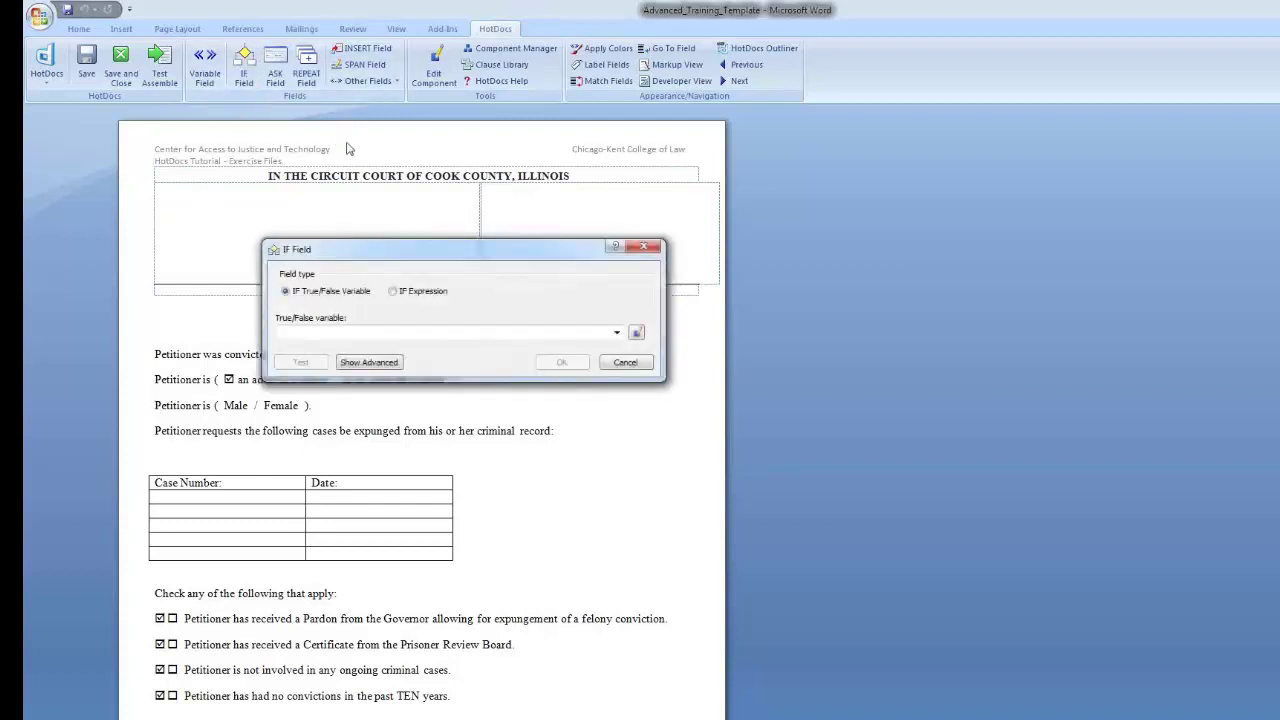
pyautogui.click(392, 291)
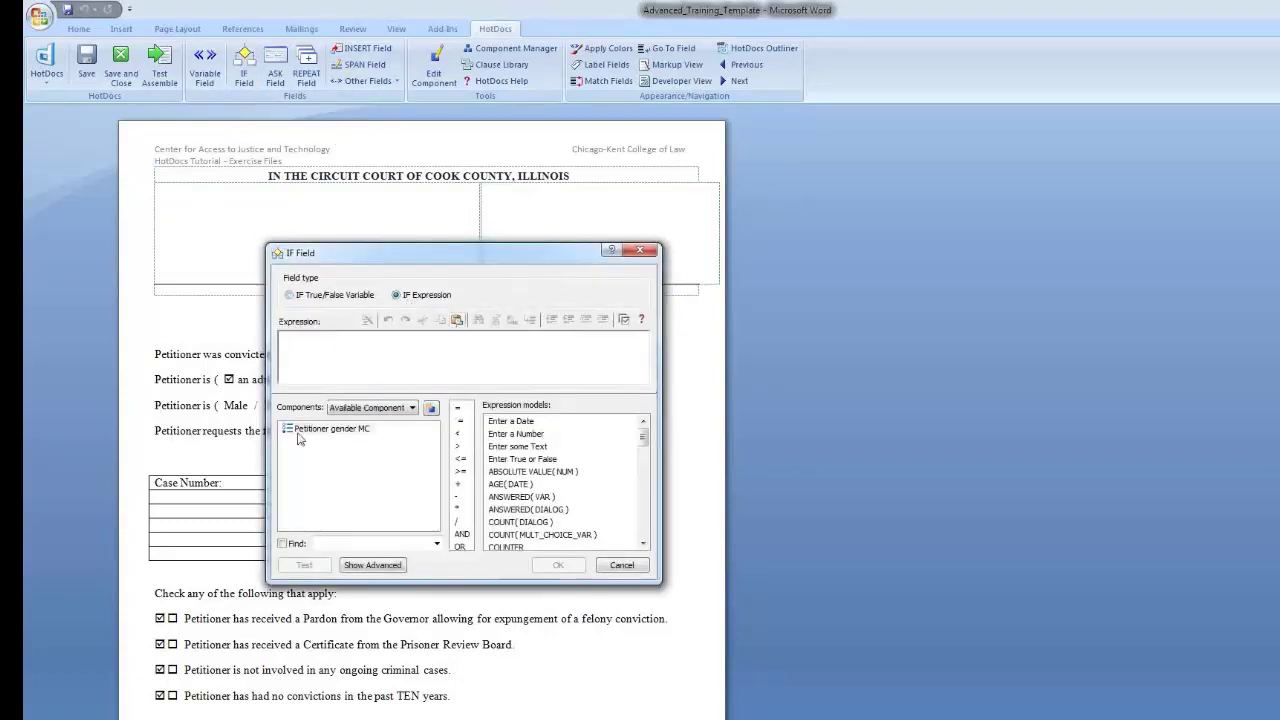
pyautogui.moveTo(298, 432); pyautogui.dragTo(363, 361)
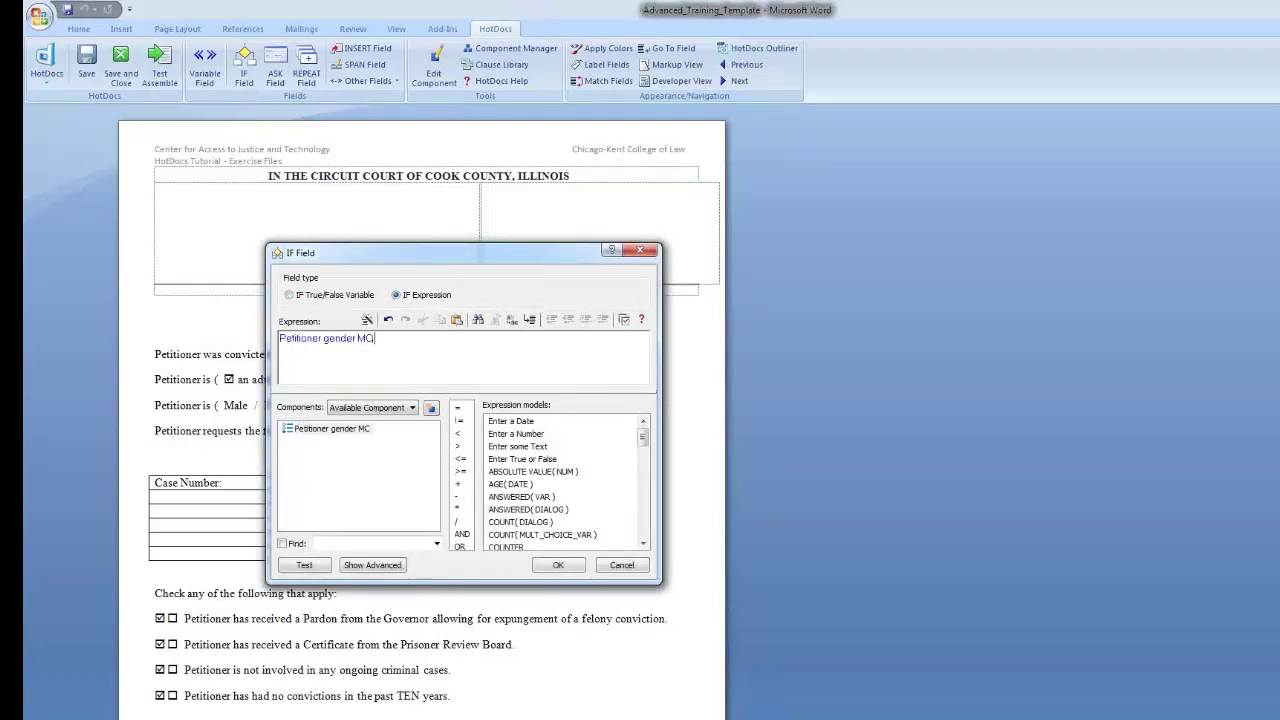
pyautogui.write('=')
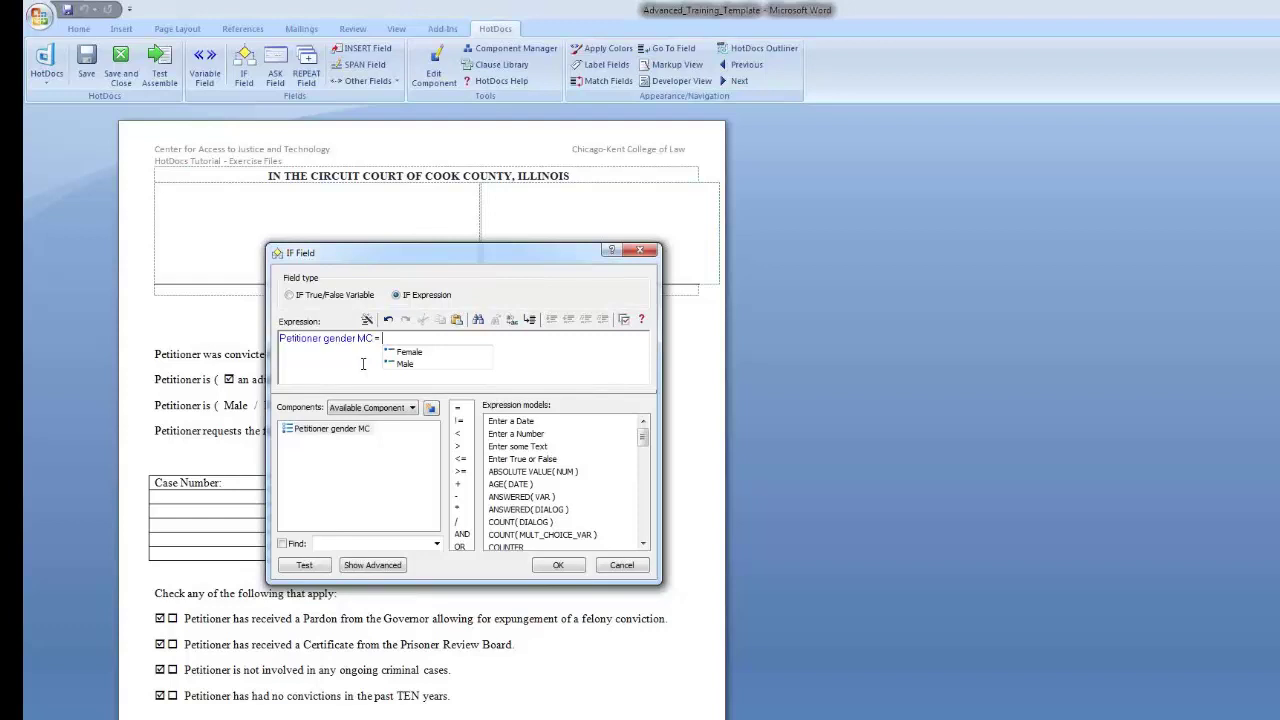
pyautogui.click(416, 366)
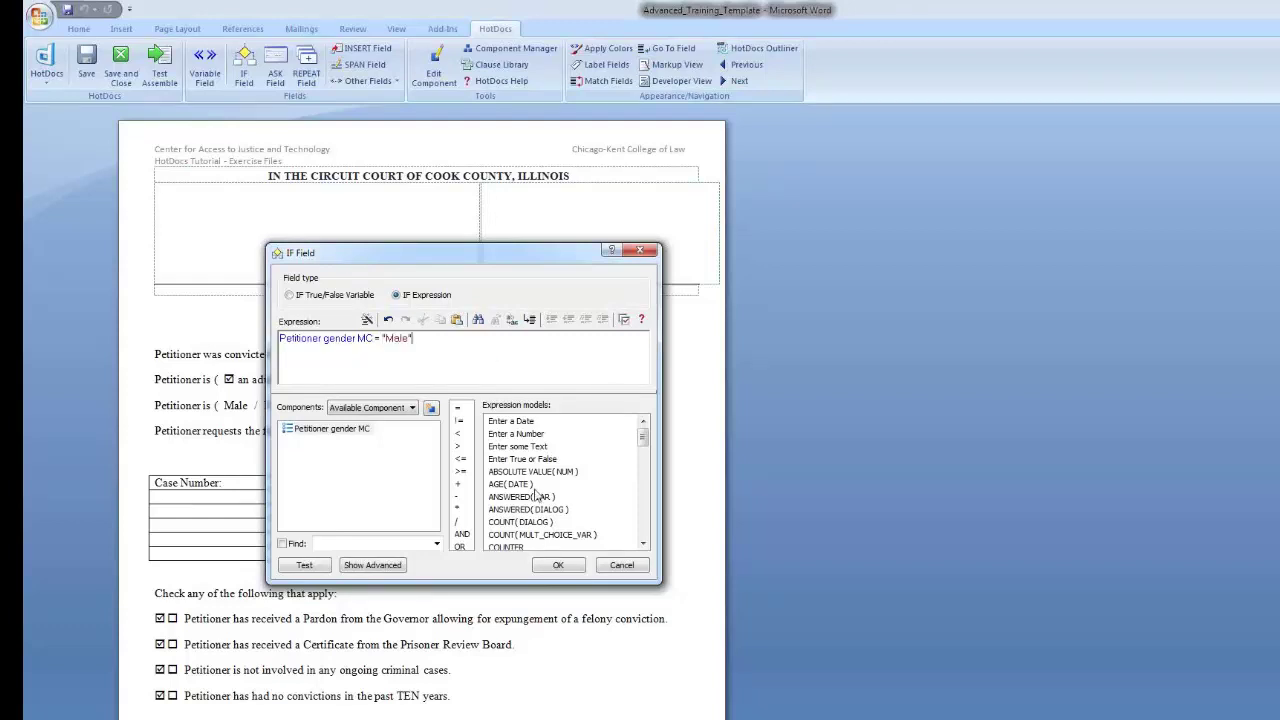
pyautogui.click(558, 565)
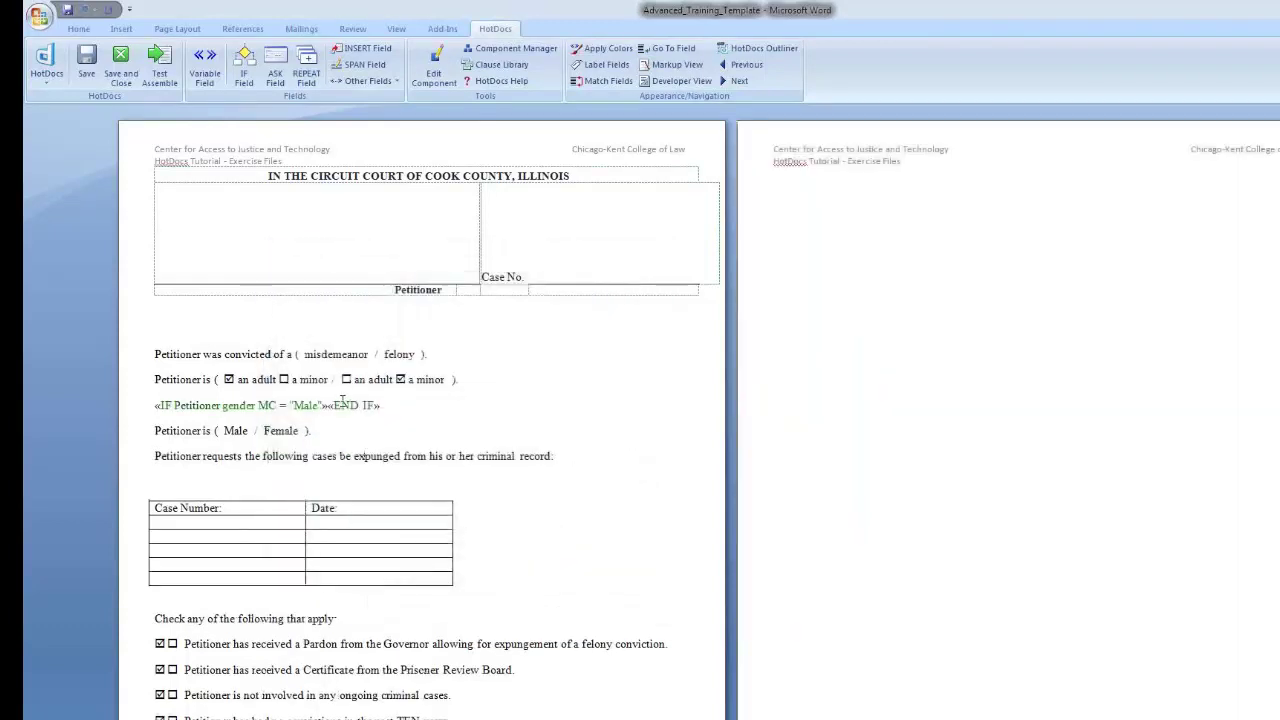
# - Enter the text "Male" between the IF condition and END IF
pyautogui.moveTo(394, 407); pyautogui.dragTo(155, 406)
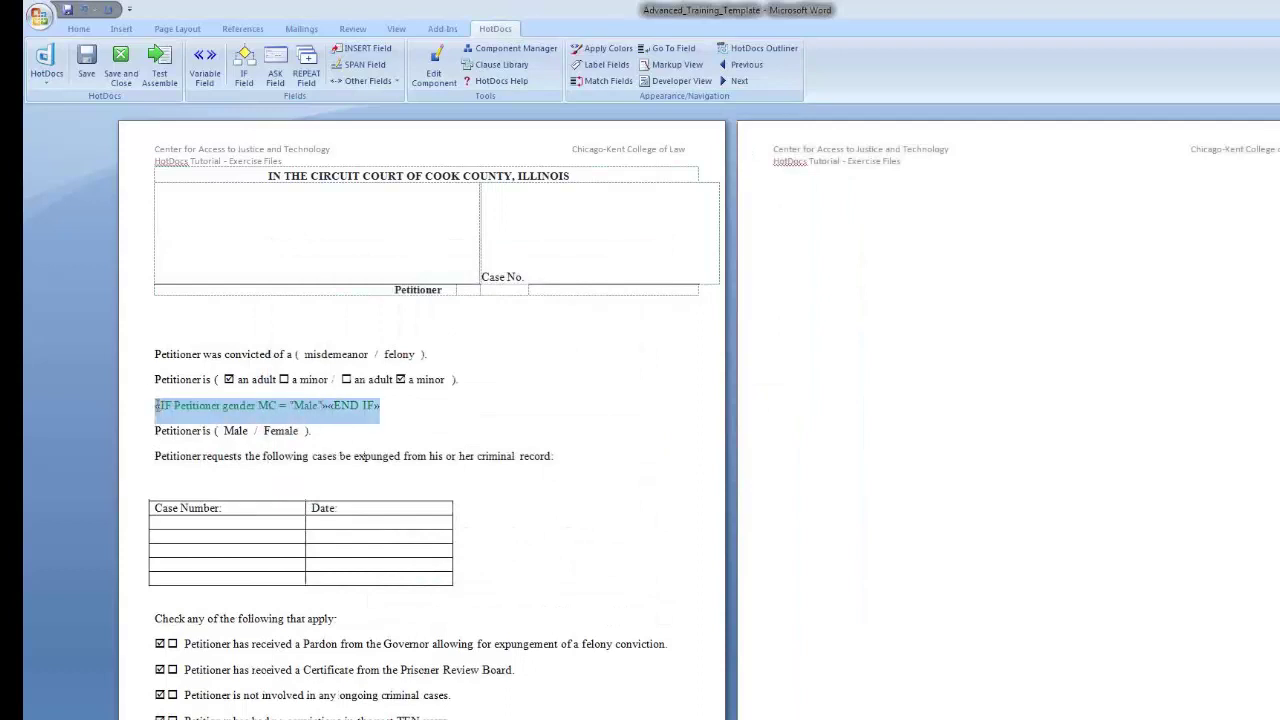
pyautogui.click(374, 452)
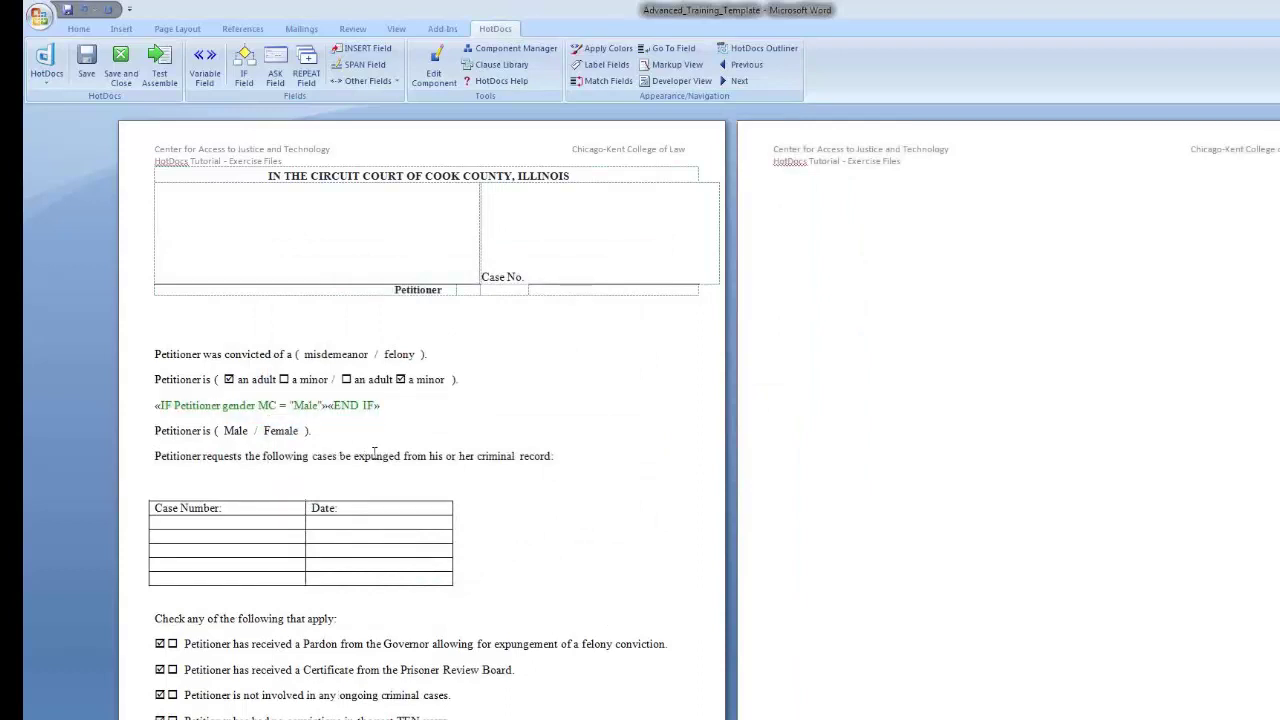
pyautogui.write('Male')
# - Insert a plain ELSE field between "Male" and END IF, followed by the text "Female"
pyautogui.hotkey('shift', 'Left')
pyautogui.hotkey('shift', 'Left')
pyautogui.hotkey('shift', 'Left')
pyautogui.hotkey('shift', 'Left')
pyautogui.hotkey('shift', 'Left')
pyautogui.hotkey('shift', 'Left')
pyautogui.hotkey('shift', 'Left')
pyautogui.hotkey('shift', 'Left')
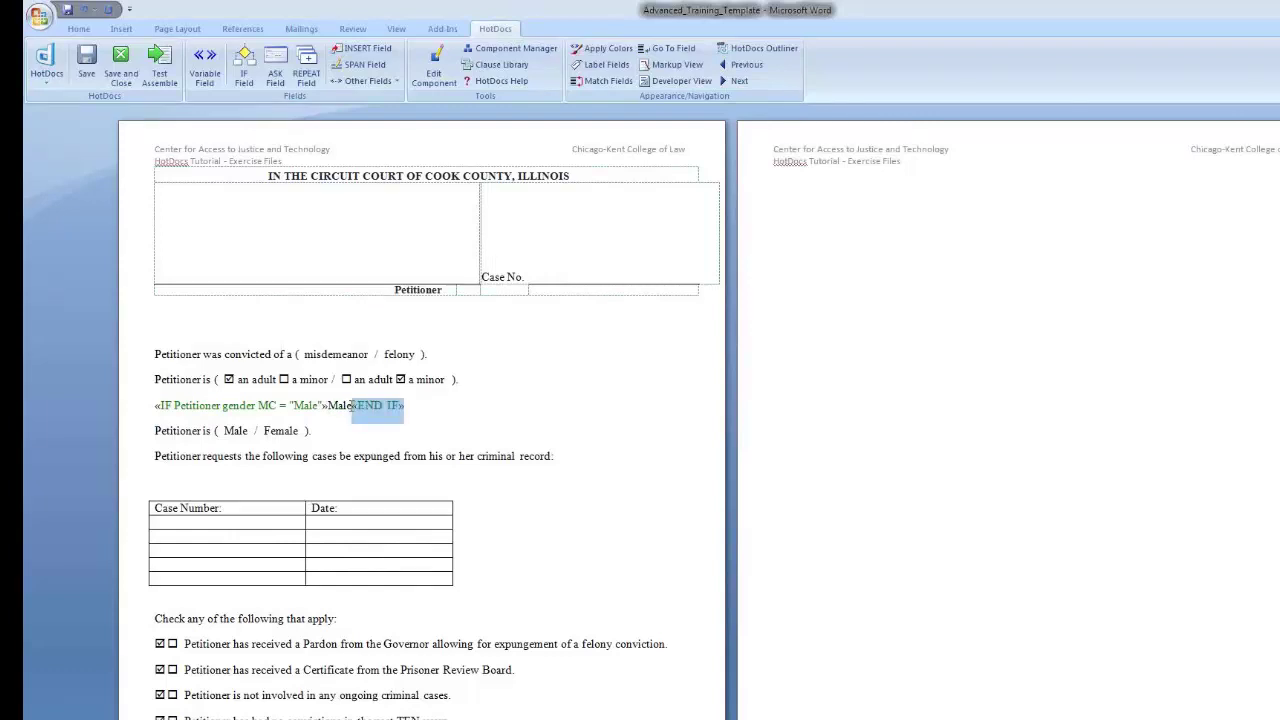
pyautogui.click(244, 62)
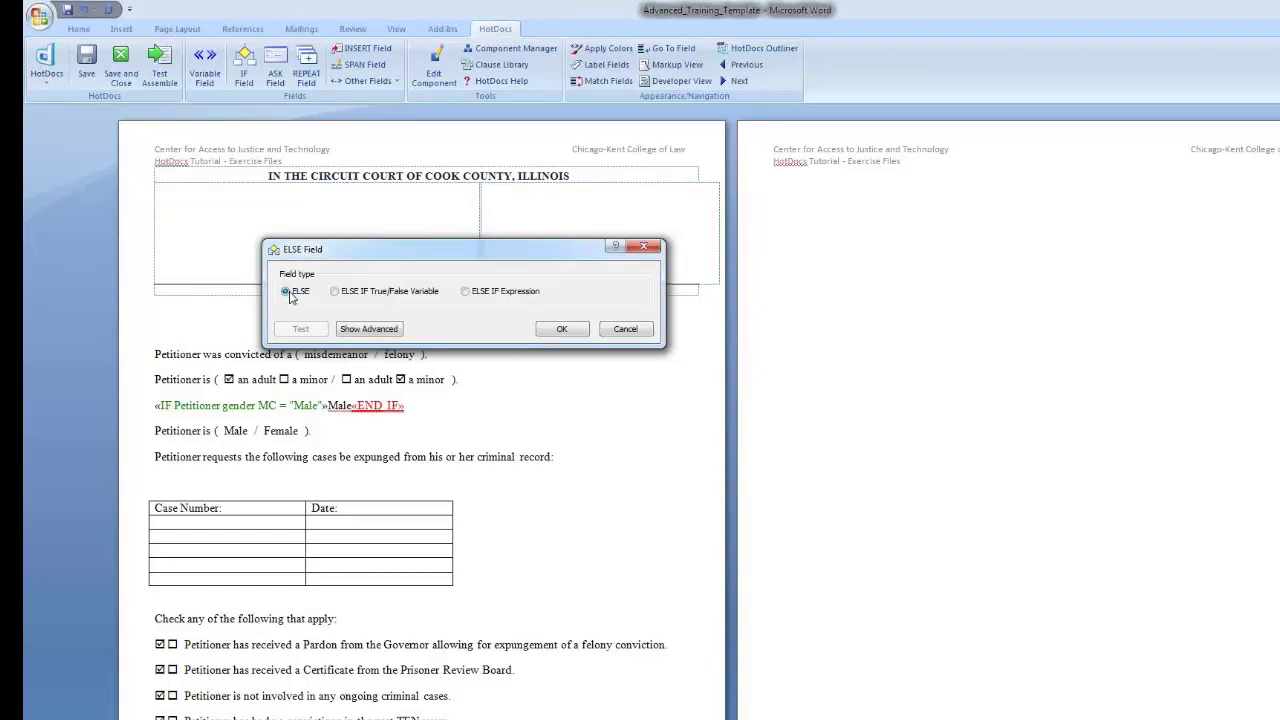
pyautogui.click(562, 329)
pyautogui.moveTo(398, 406); pyautogui.dragTo(354, 408)
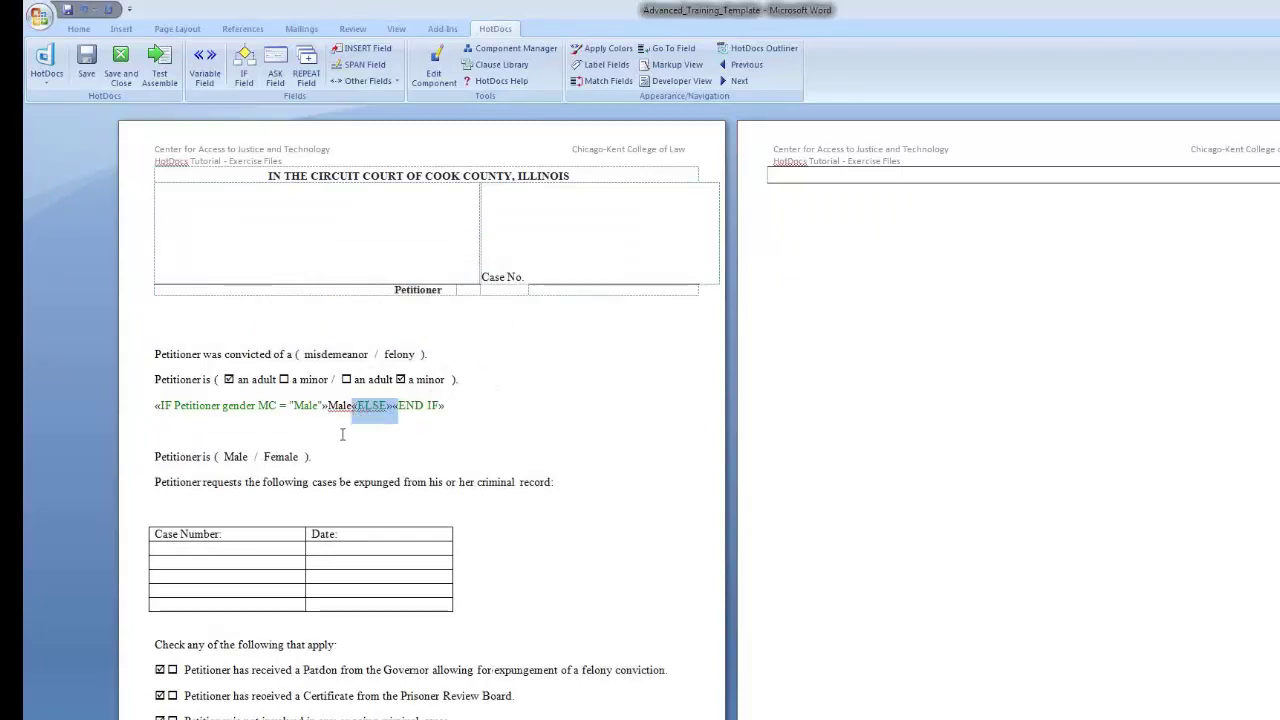
pyautogui.click(443, 449)
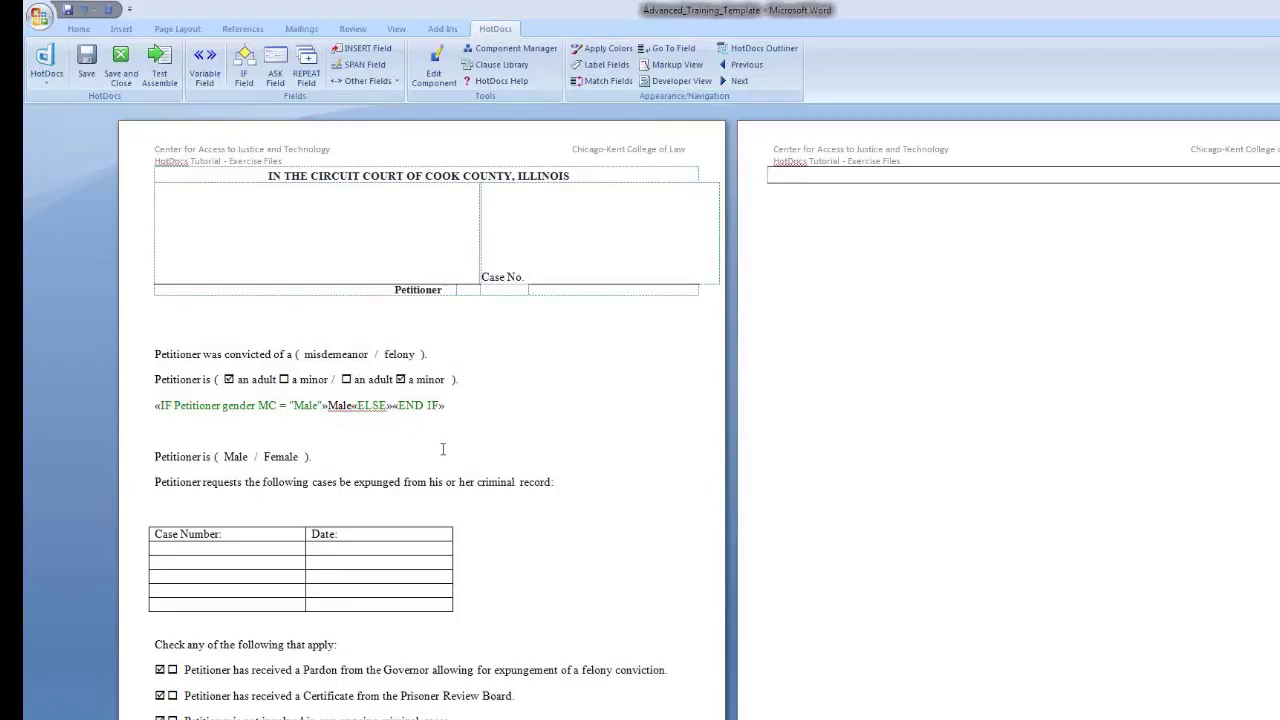
pyautogui.write('Female')
# - Merge the IF field into the "Petitioner is" sentence in place of "( Male / Female )", remove the leftover lines and end the sentence with a period
pyautogui.moveTo(154, 456); pyautogui.dragTo(155, 406)
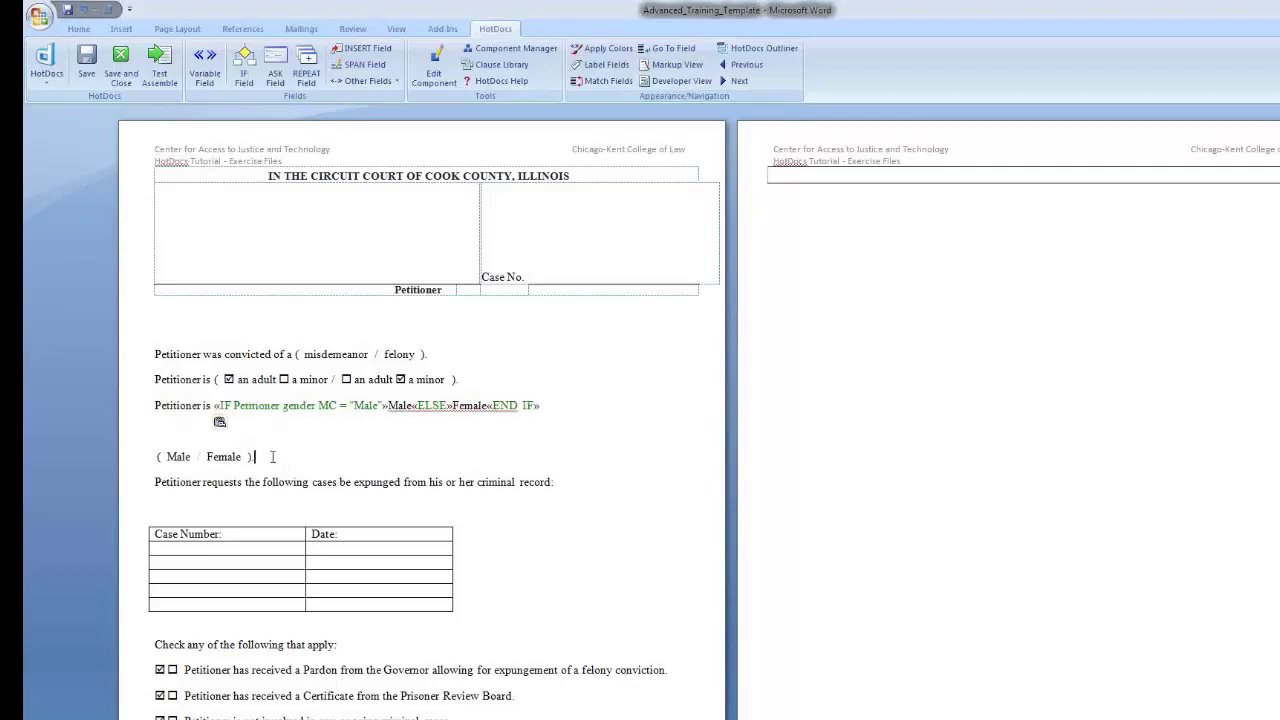
pyautogui.moveTo(274, 457); pyautogui.dragTo(159, 465)
pyautogui.press('Delete')
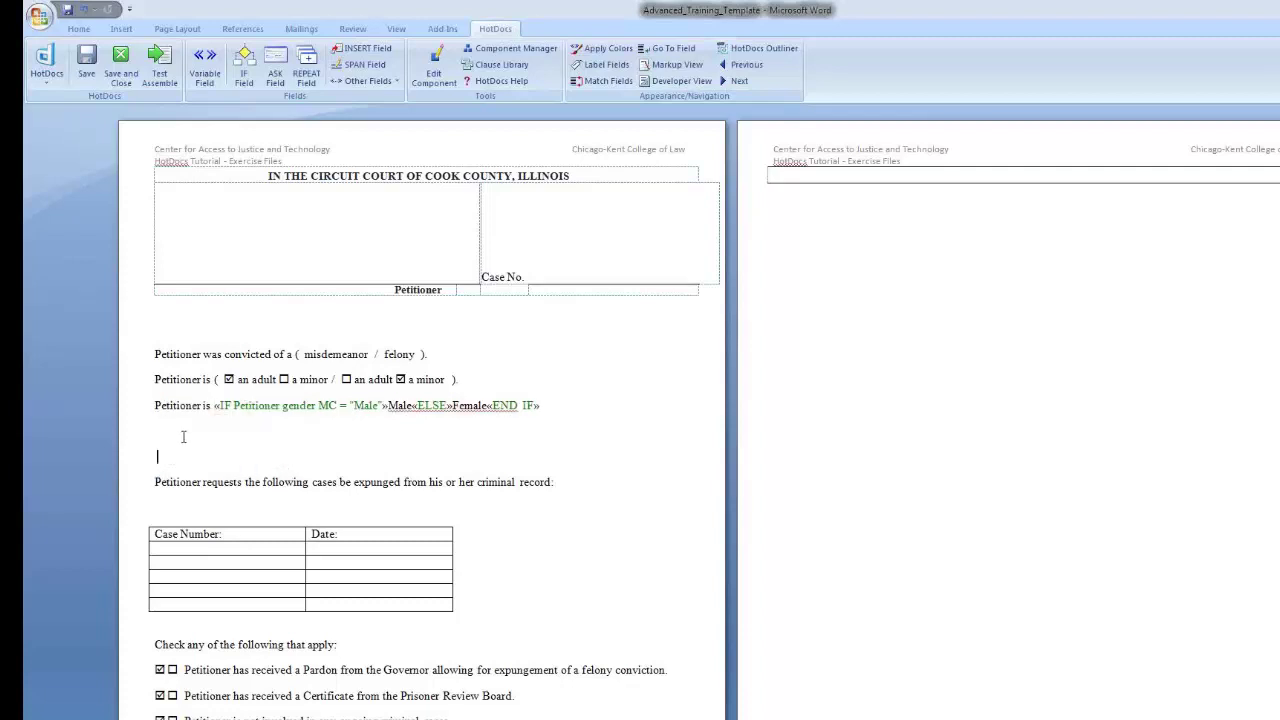
pyautogui.press('Delete')
pyautogui.press('BackSpace')
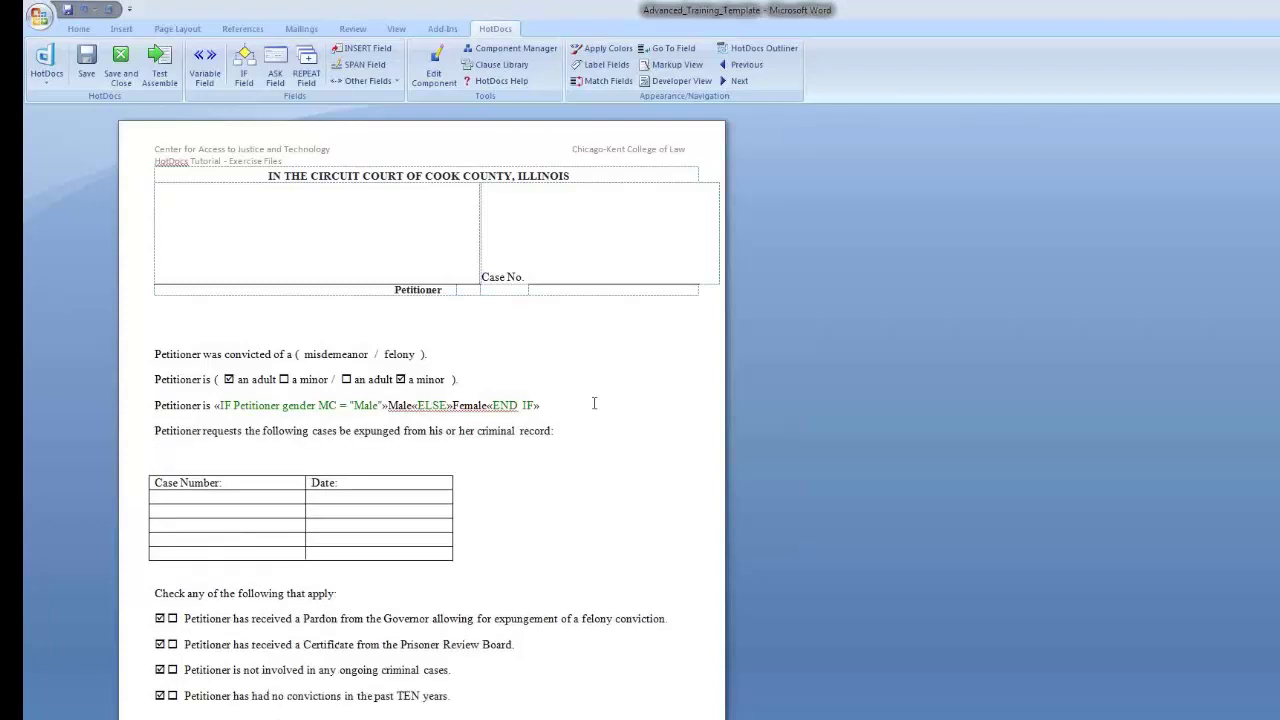
pyautogui.click(588, 405)
# - Test-assemble the template, check the gender sentence in the document preview, and close the test window
pyautogui.click(160, 85)
pyautogui.click(158, 78)
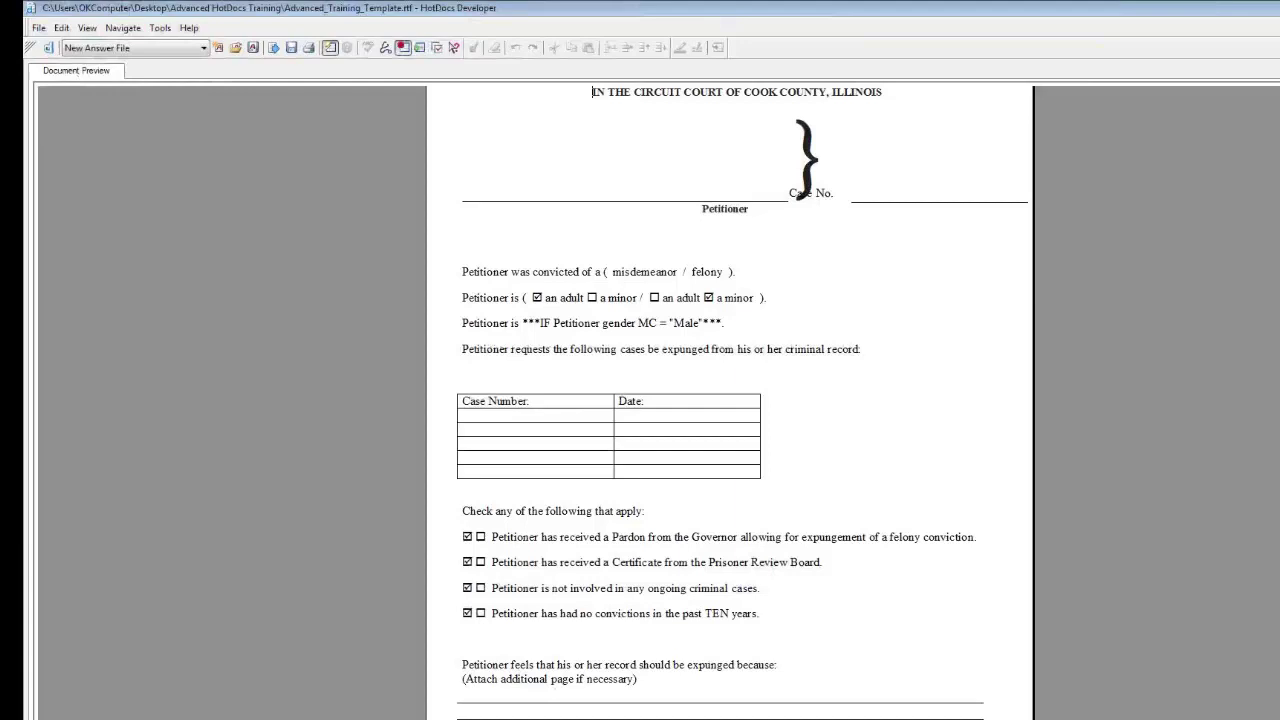
pyautogui.hotkey('alt', 'F4')
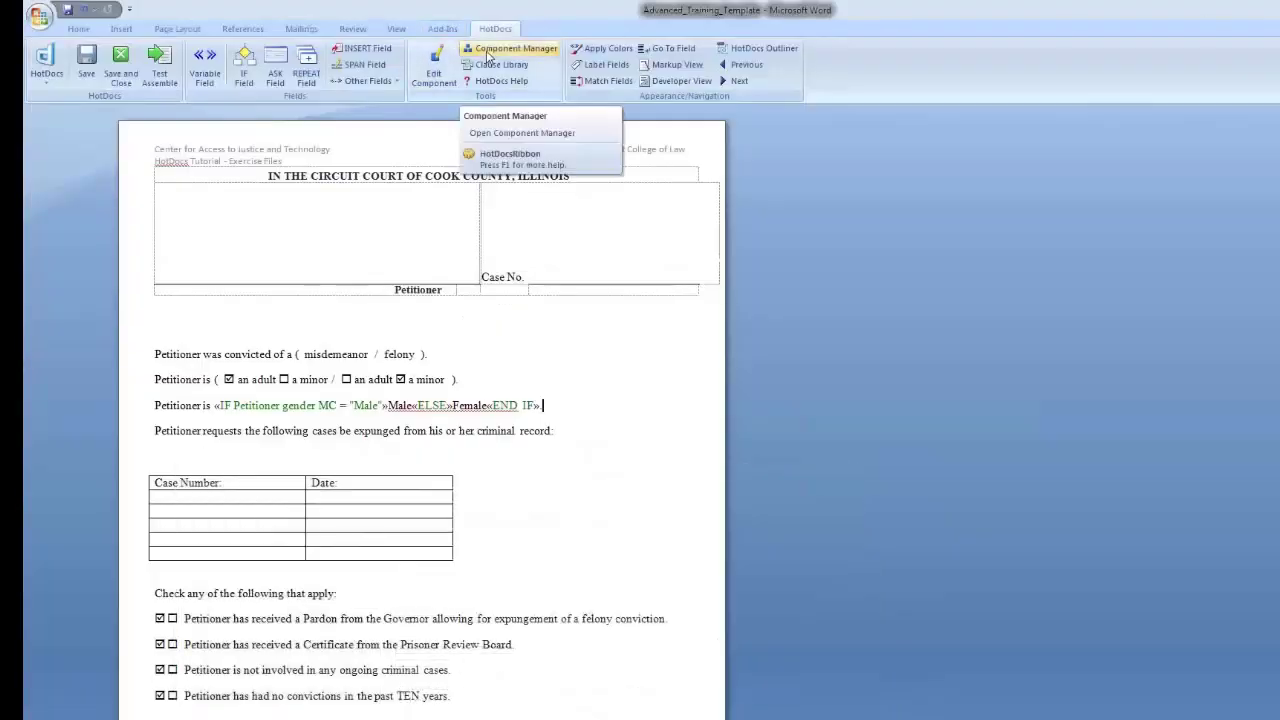
# - Enable "Generate default interview" in the component file properties of Advanced_Training_Template and close the Component Manager
pyautogui.click(489, 57)
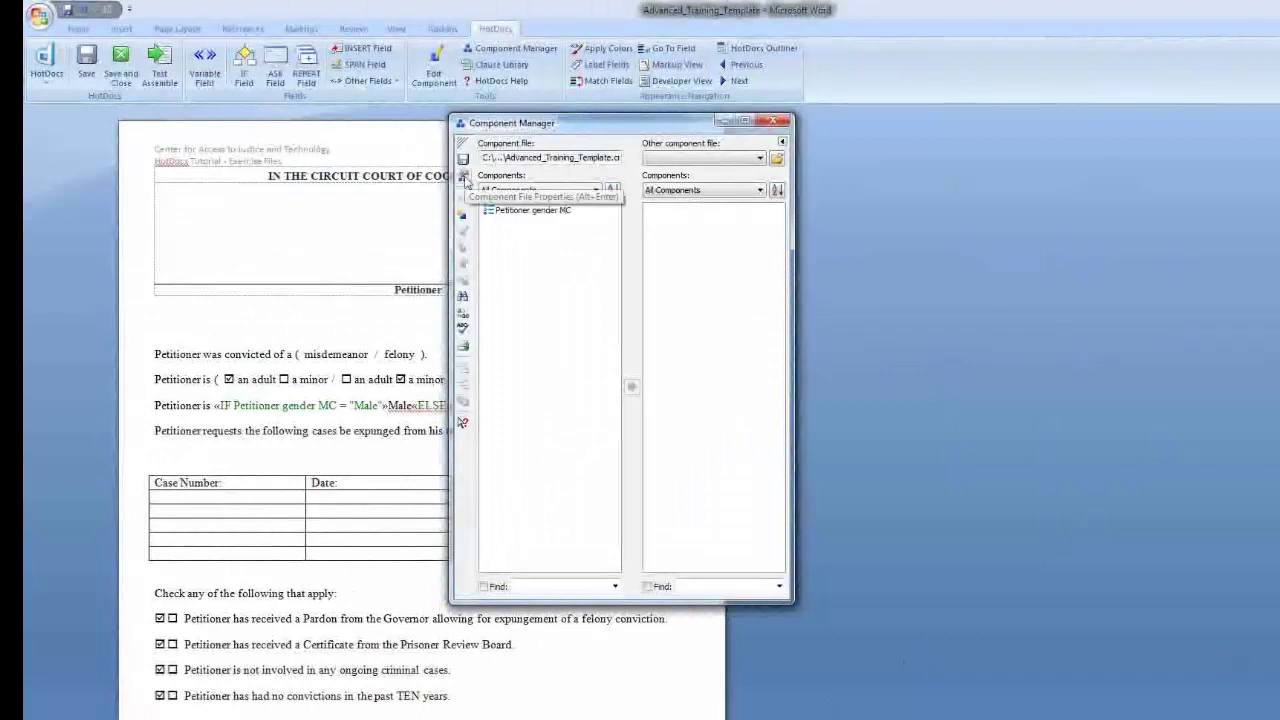
pyautogui.click(465, 180)
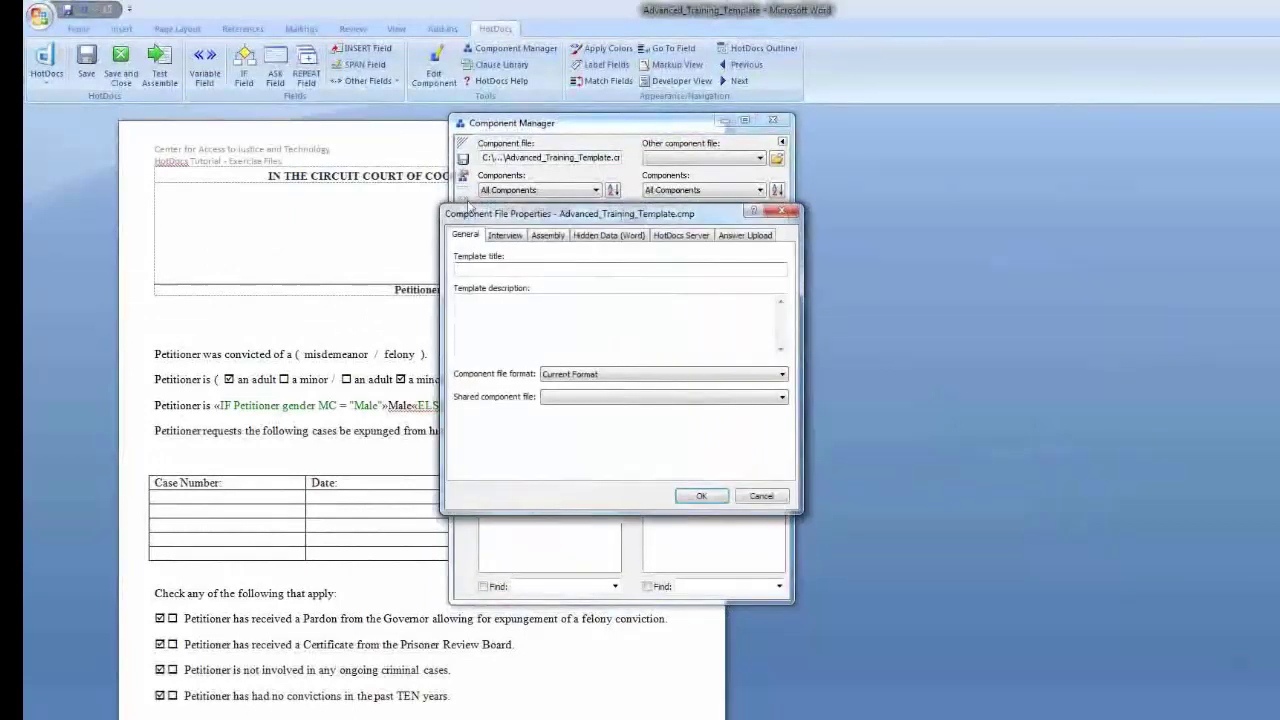
pyautogui.click(505, 236)
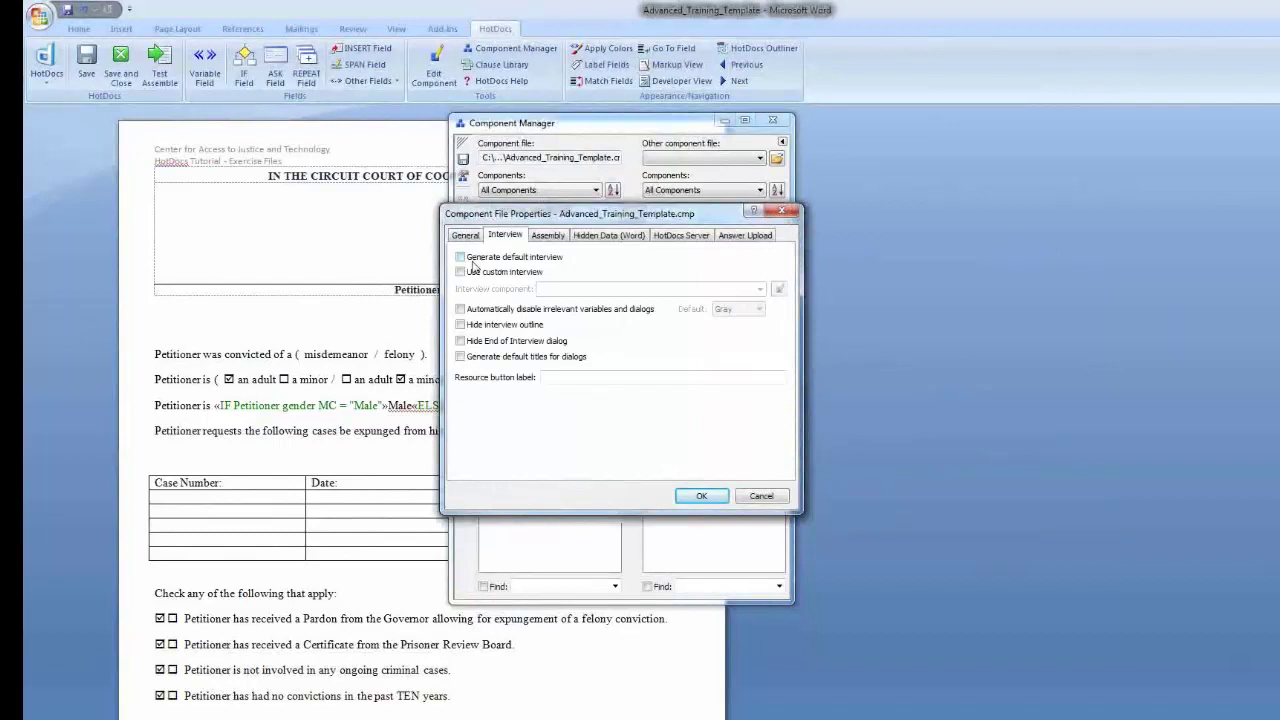
pyautogui.click(472, 259)
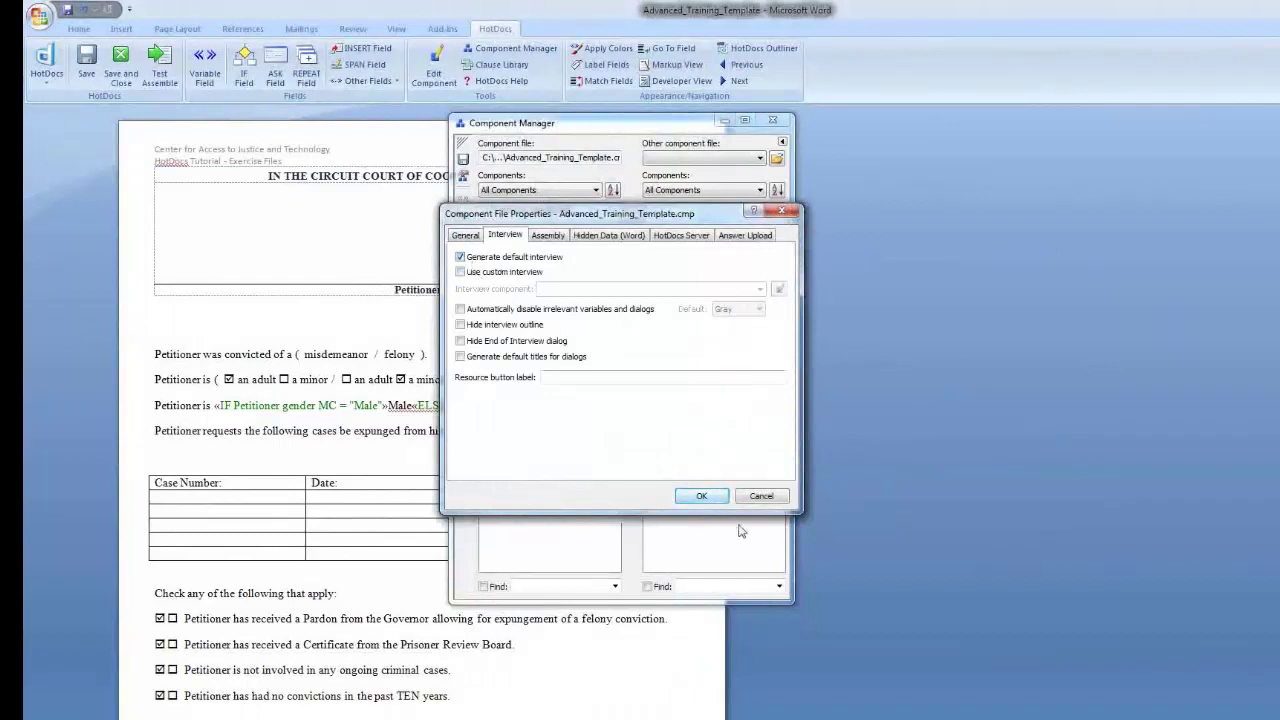
pyautogui.click(704, 497)
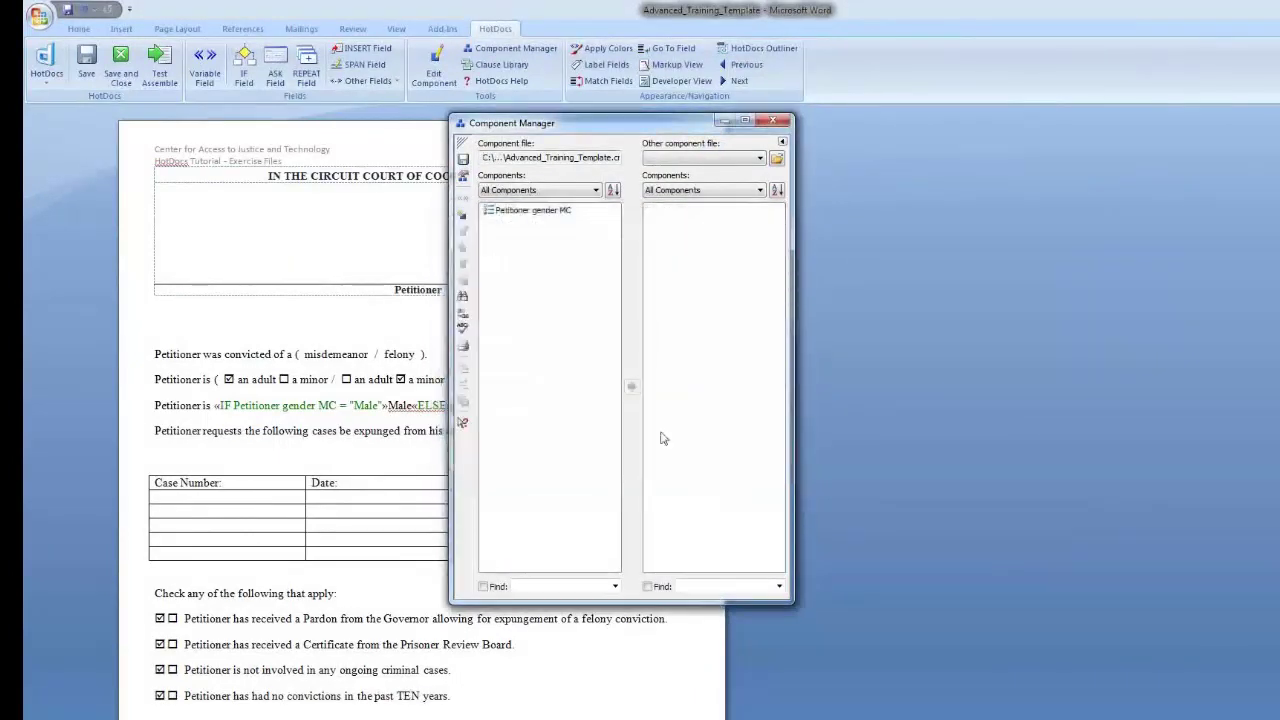
pyautogui.click(765, 121)
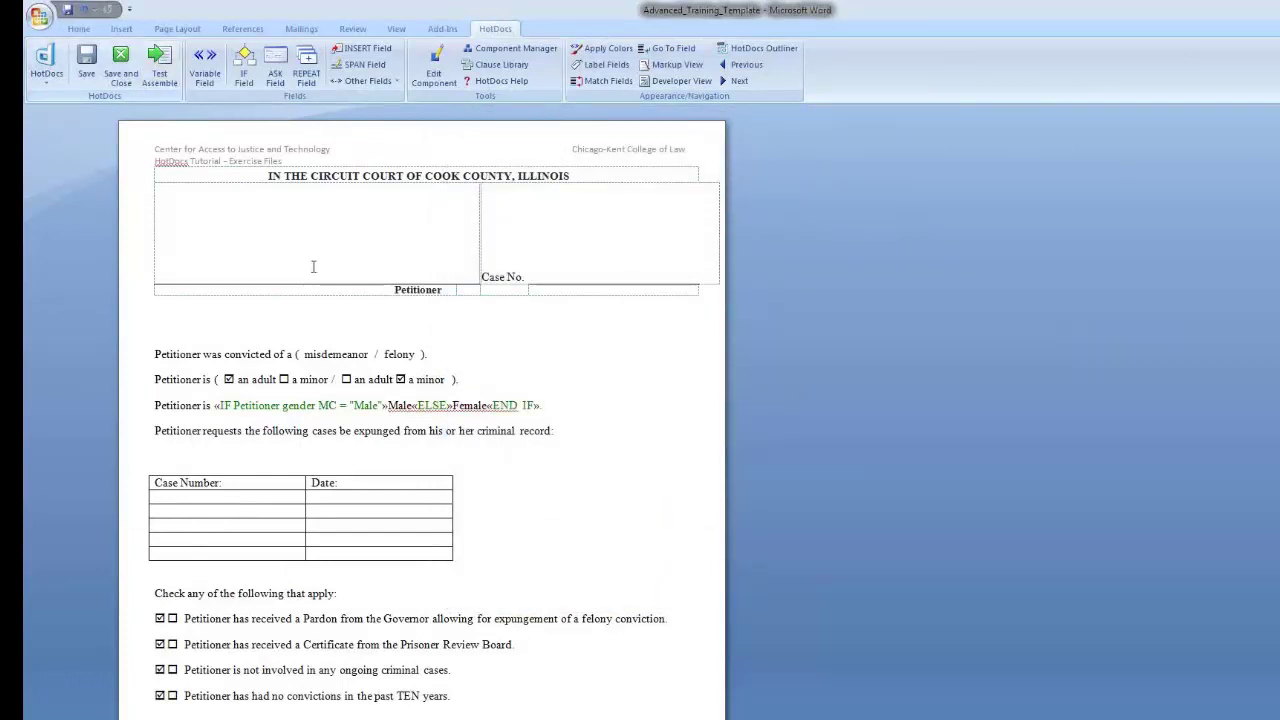
# - Test-assemble the template with Petitioner gender MC answered as Male, check the document preview, and return to the interview
pyautogui.click(162, 70)
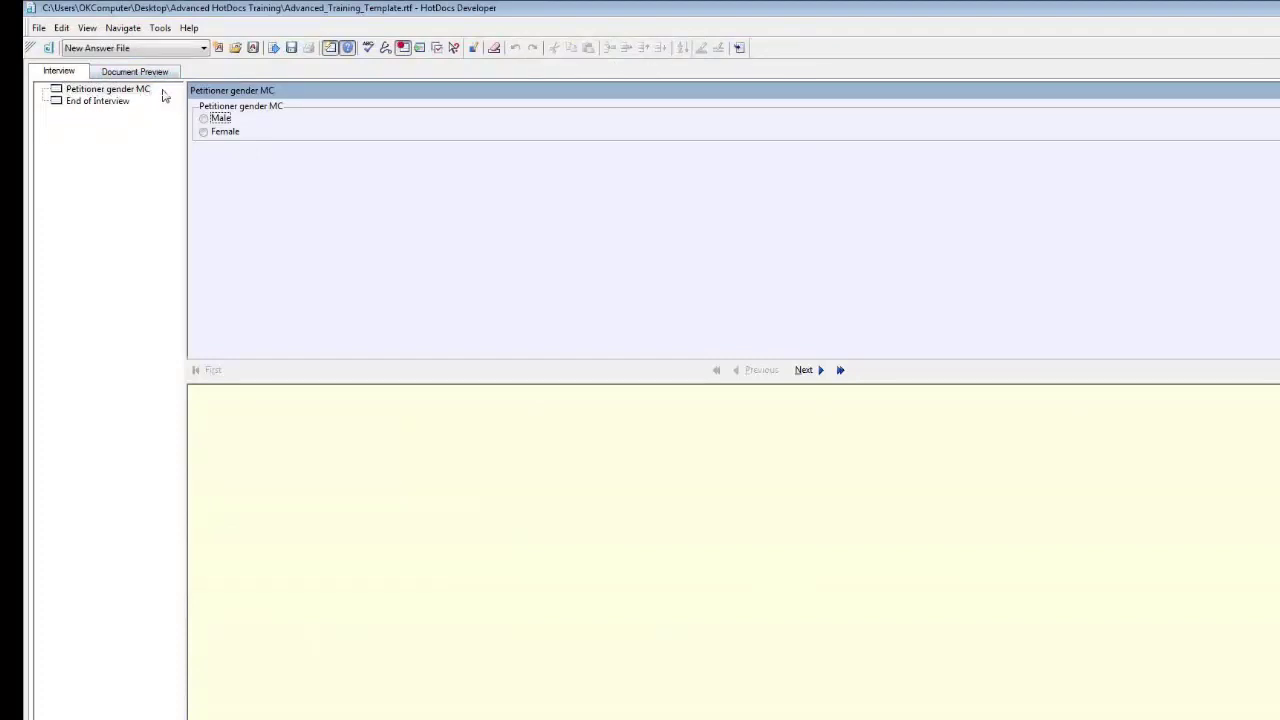
pyautogui.click(204, 120)
pyautogui.click(135, 72)
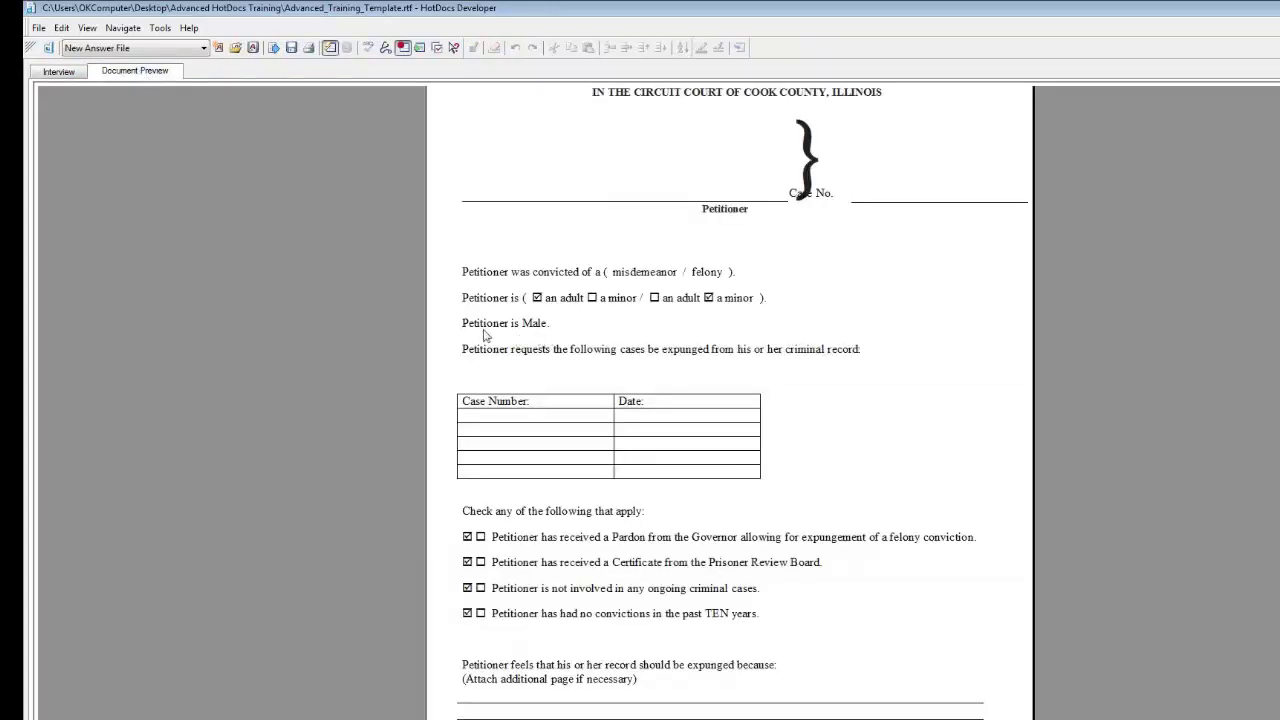
pyautogui.click(50, 72)
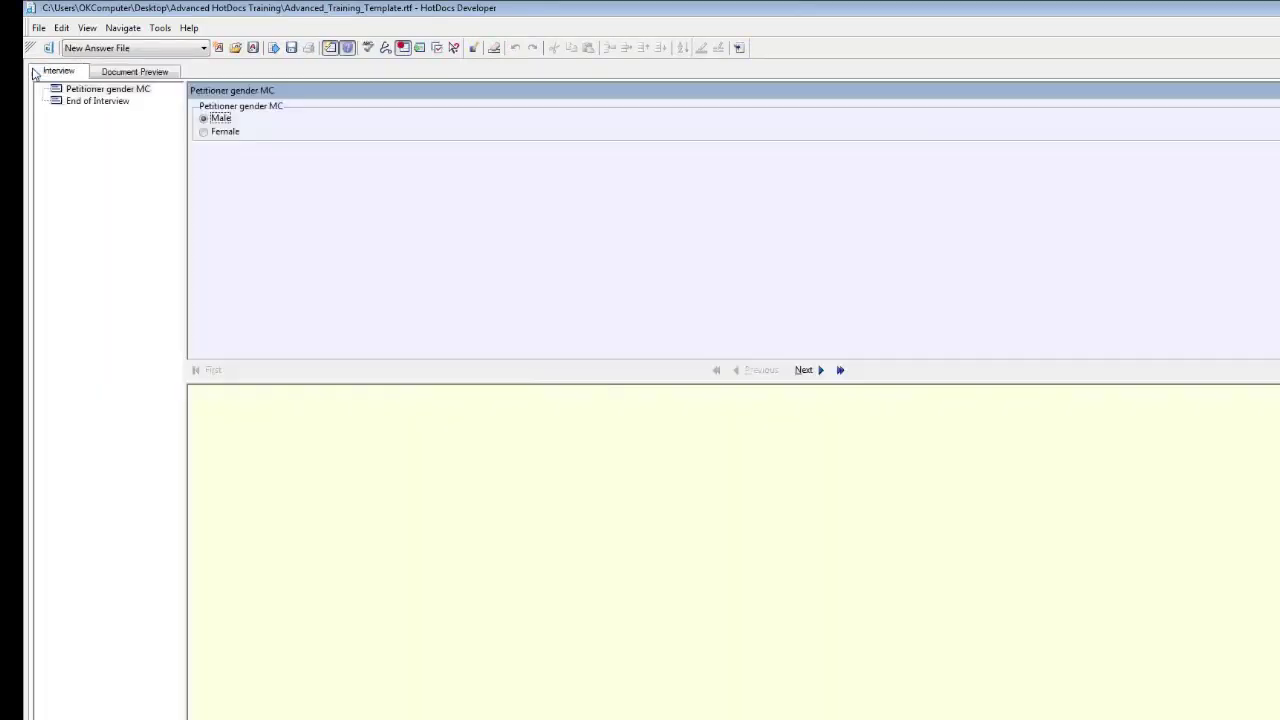
# - Answer Petitioner gender MC as Female, check the document preview, and close the test without saving the answers
pyautogui.click(207, 132)
pyautogui.click(140, 72)
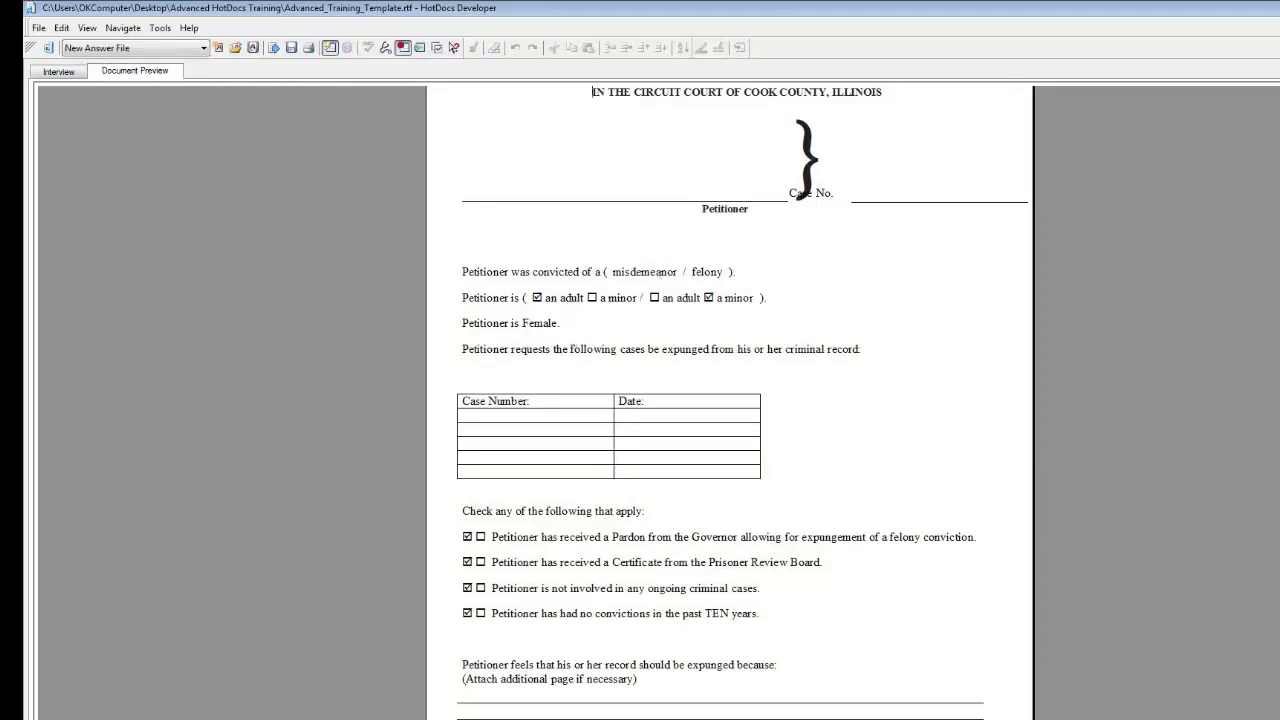
pyautogui.hotkey('alt', 'F4')
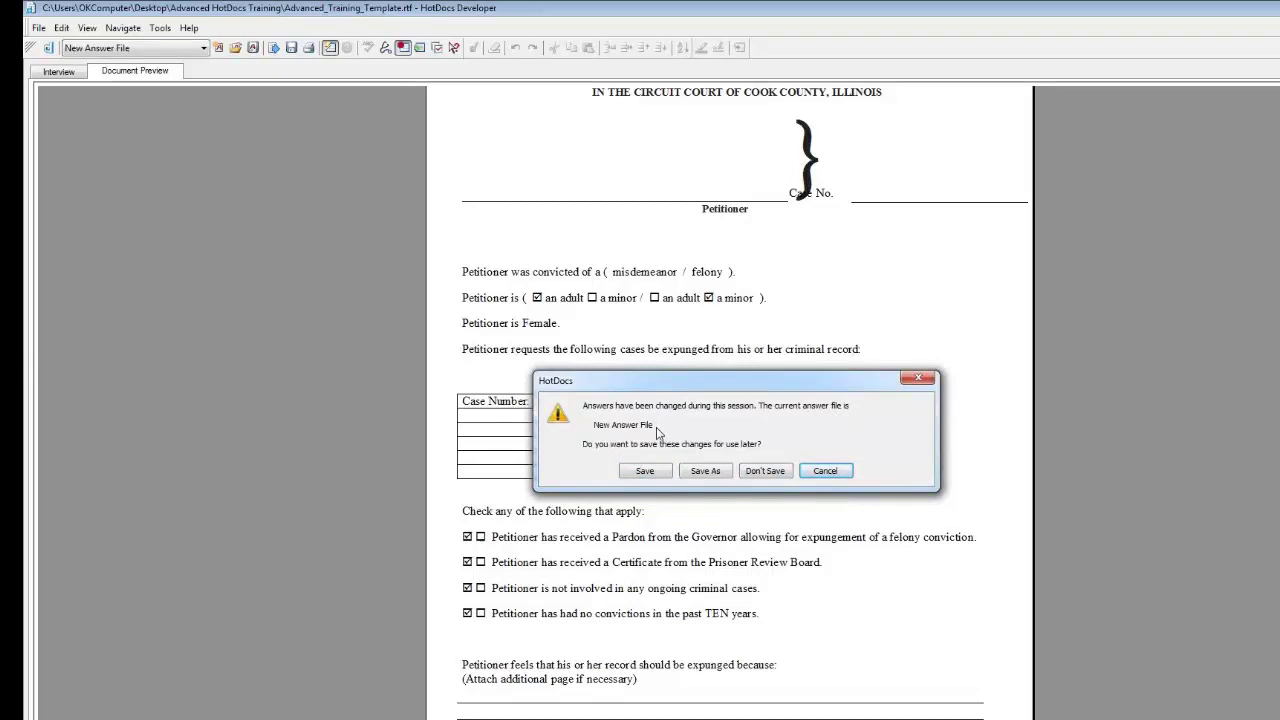
pyautogui.click(764, 471)
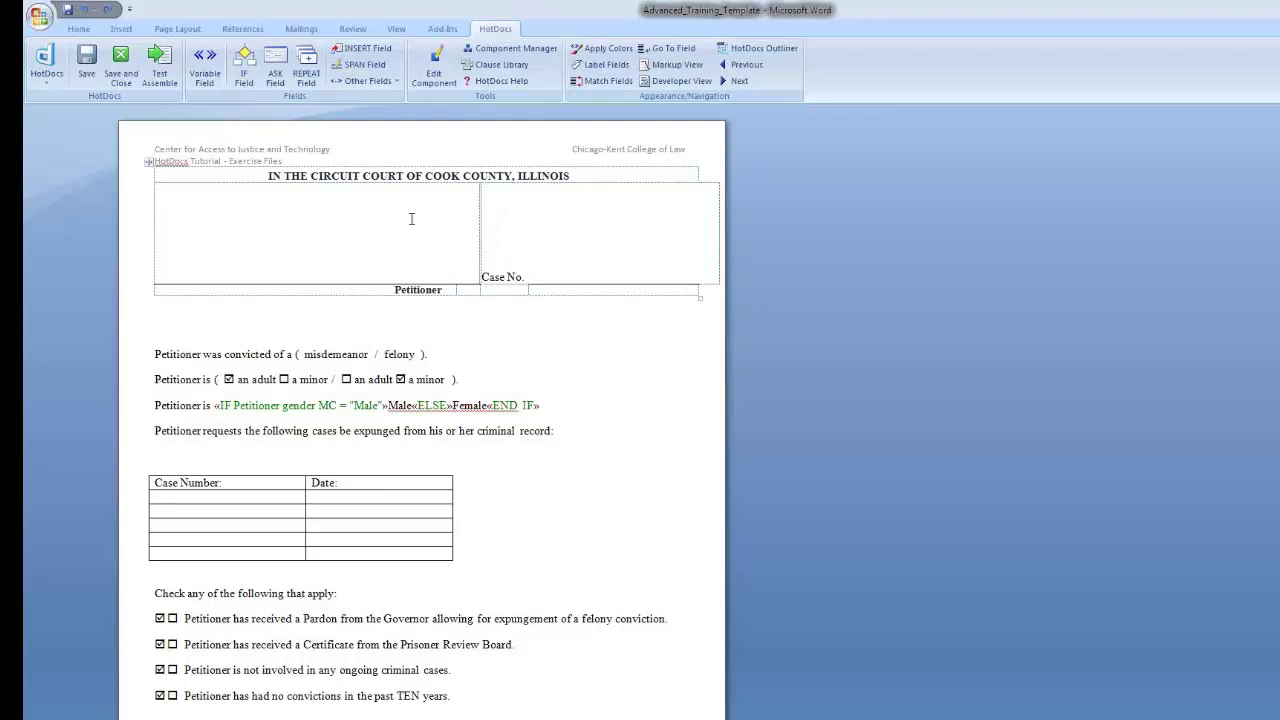
# - Insert an IF field based on the True/False variable "Petitioner adult TF" before the adult/minor options in the "Petitioner is" sentence
pyautogui.click(244, 66)
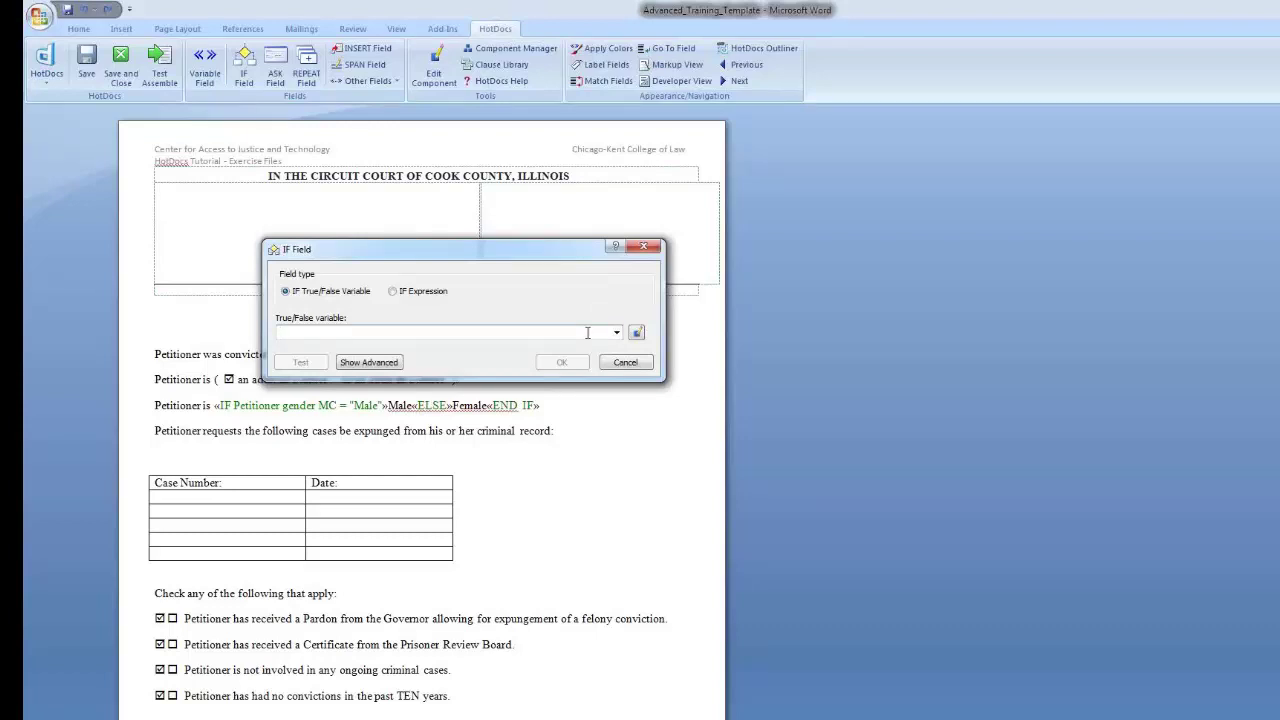
pyautogui.write('Petitio')
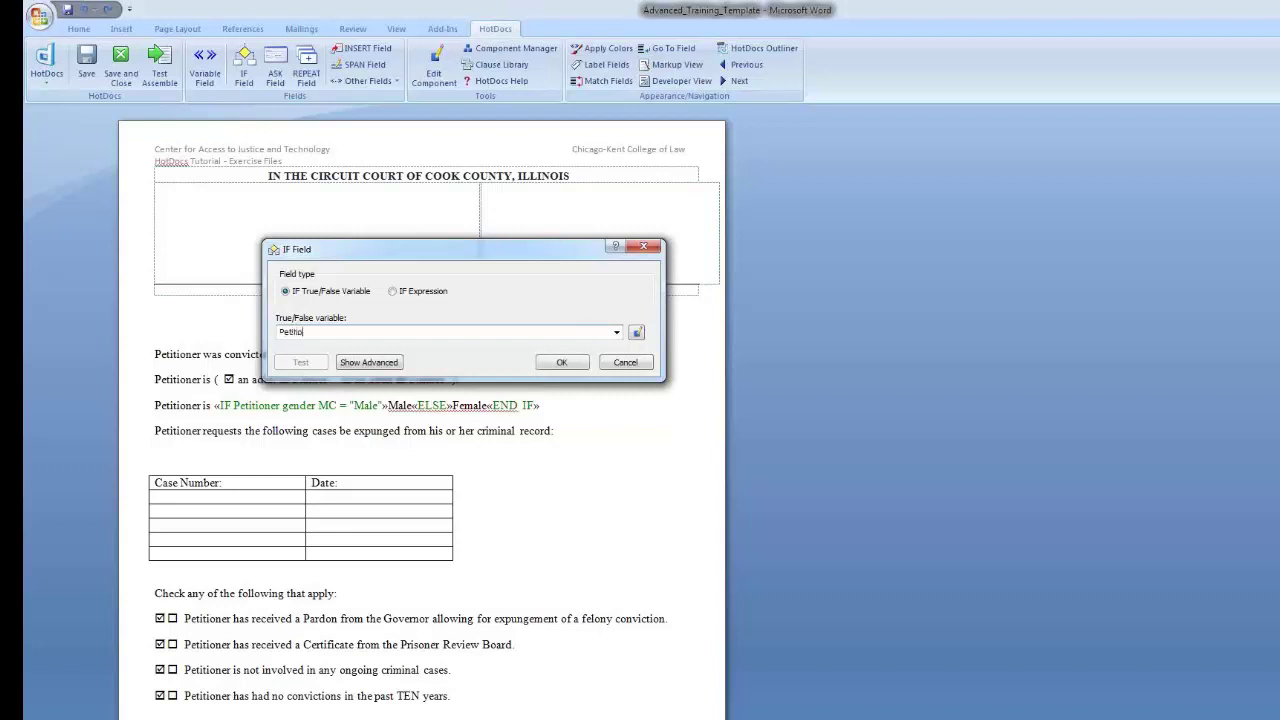
pyautogui.write('ner adult TF')
pyautogui.click(561, 362)
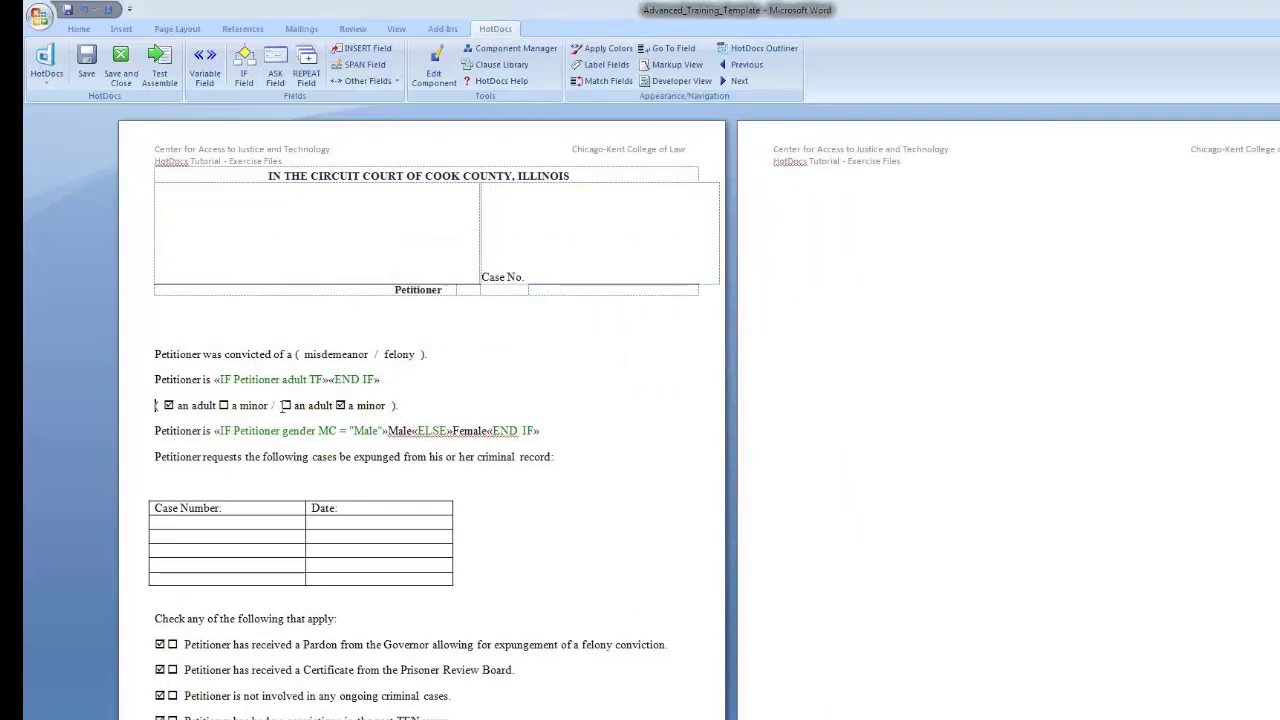
# - Copy the option with "an adult" checked between the IF and END IF fields, without a trailing space
pyautogui.moveTo(275, 406); pyautogui.dragTo(163, 407)
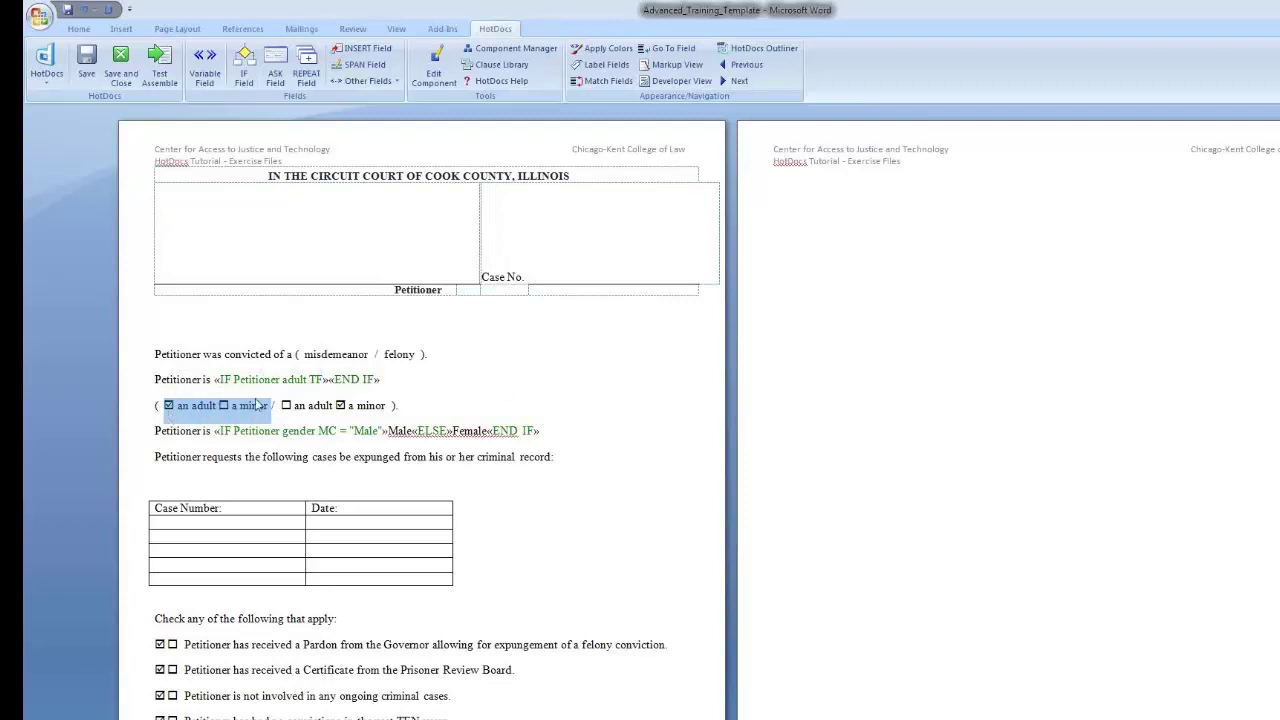
pyautogui.hotkey('ctrl', 'c')
pyautogui.click(330, 379)
pyautogui.hotkey('ctrl', 'v')
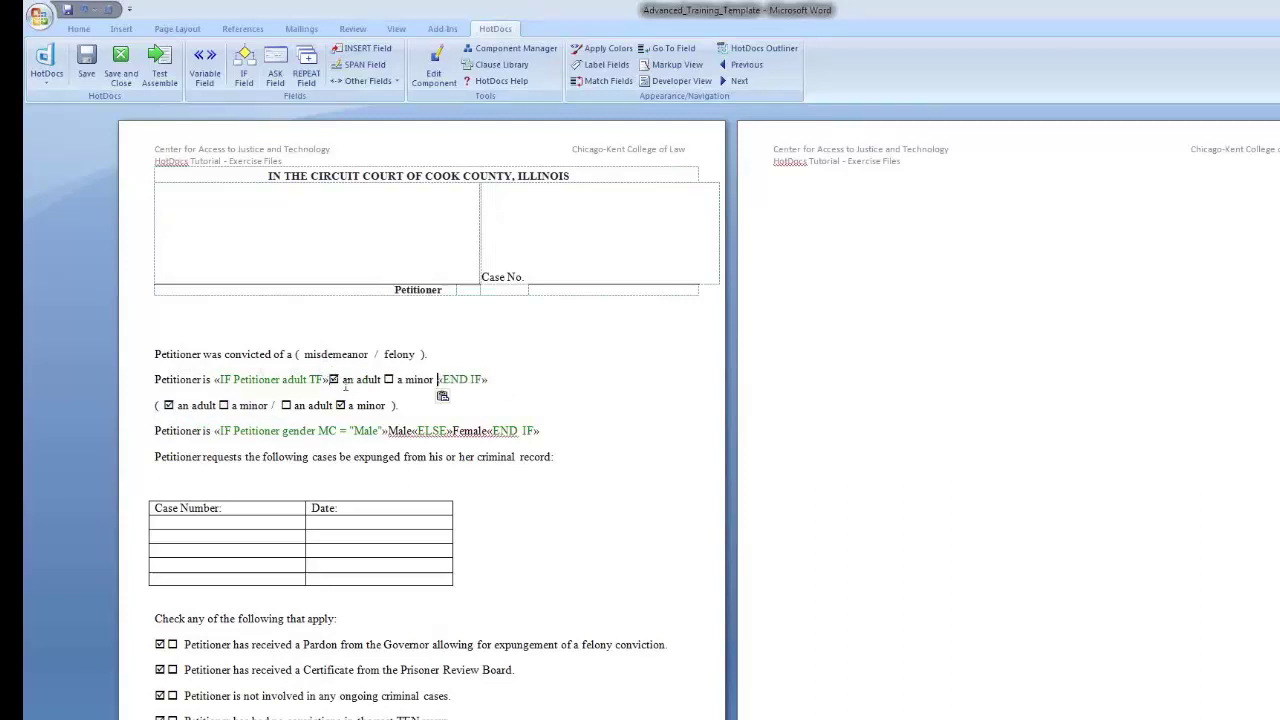
pyautogui.press('BackSpace')
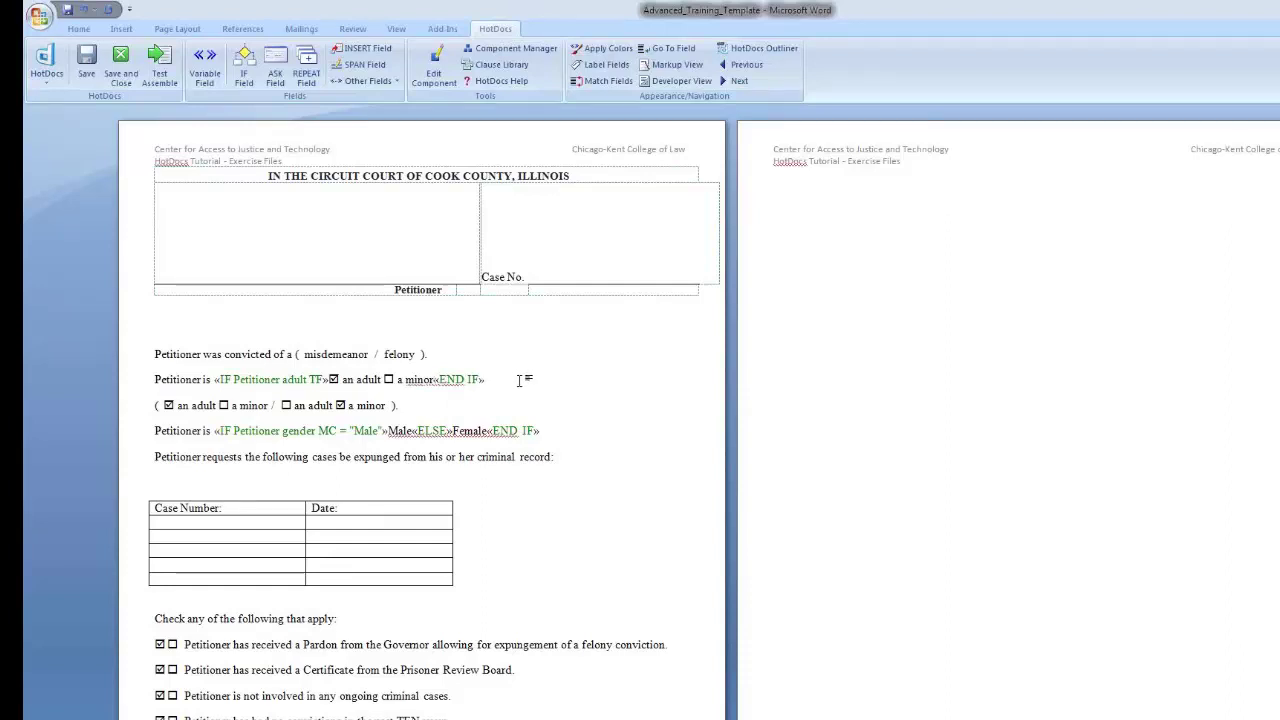
# - Insert an ELSE field before END IF in the adult sentence and place the option with "a minor" checked after it
pyautogui.moveTo(519, 380); pyautogui.dragTo(434, 381)
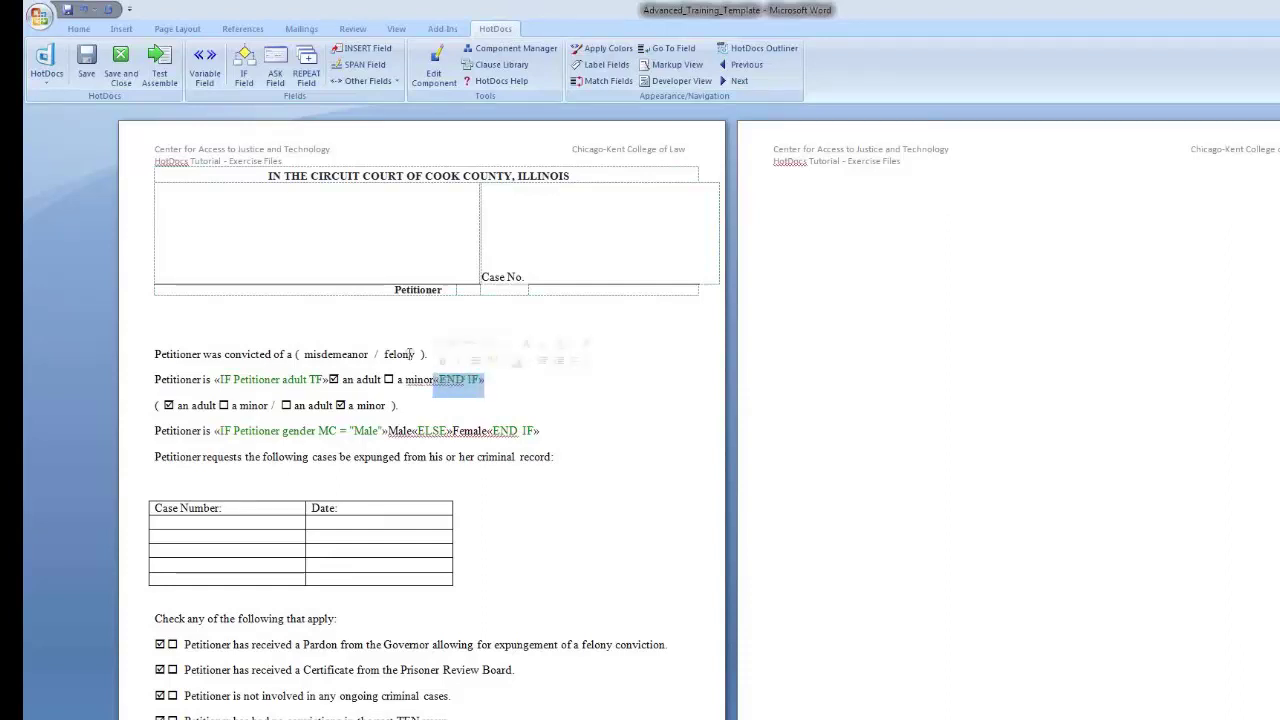
pyautogui.click(242, 75)
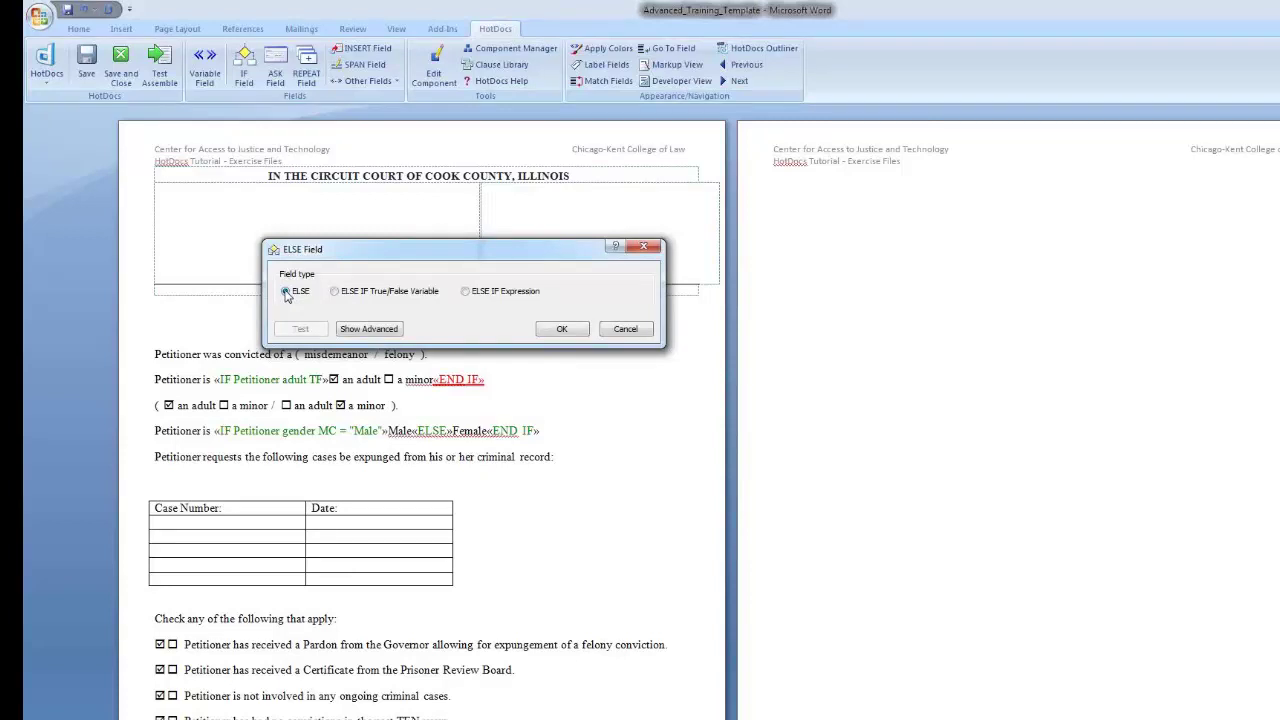
pyautogui.click(562, 328)
pyautogui.keyDown('shift'); pyautogui.click(282, 428); pyautogui.keyUp('shift')
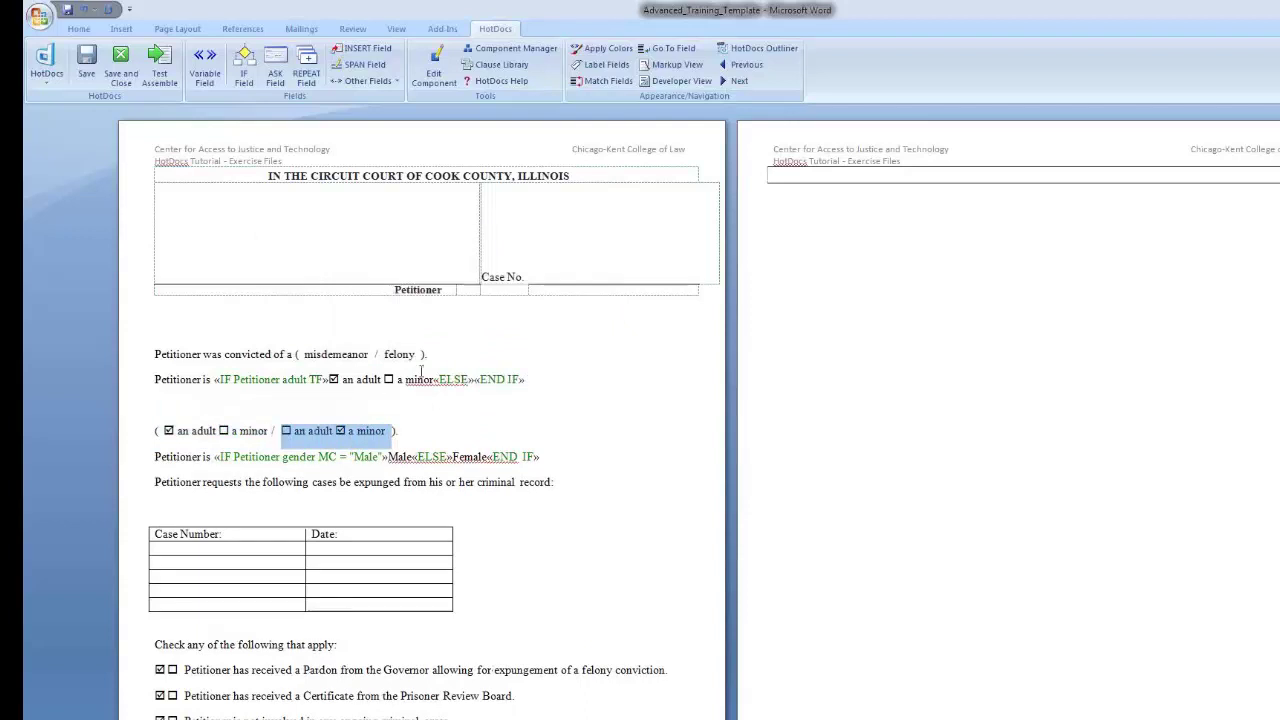
pyautogui.click(476, 379)
pyautogui.hotkey('ctrl', 'v')
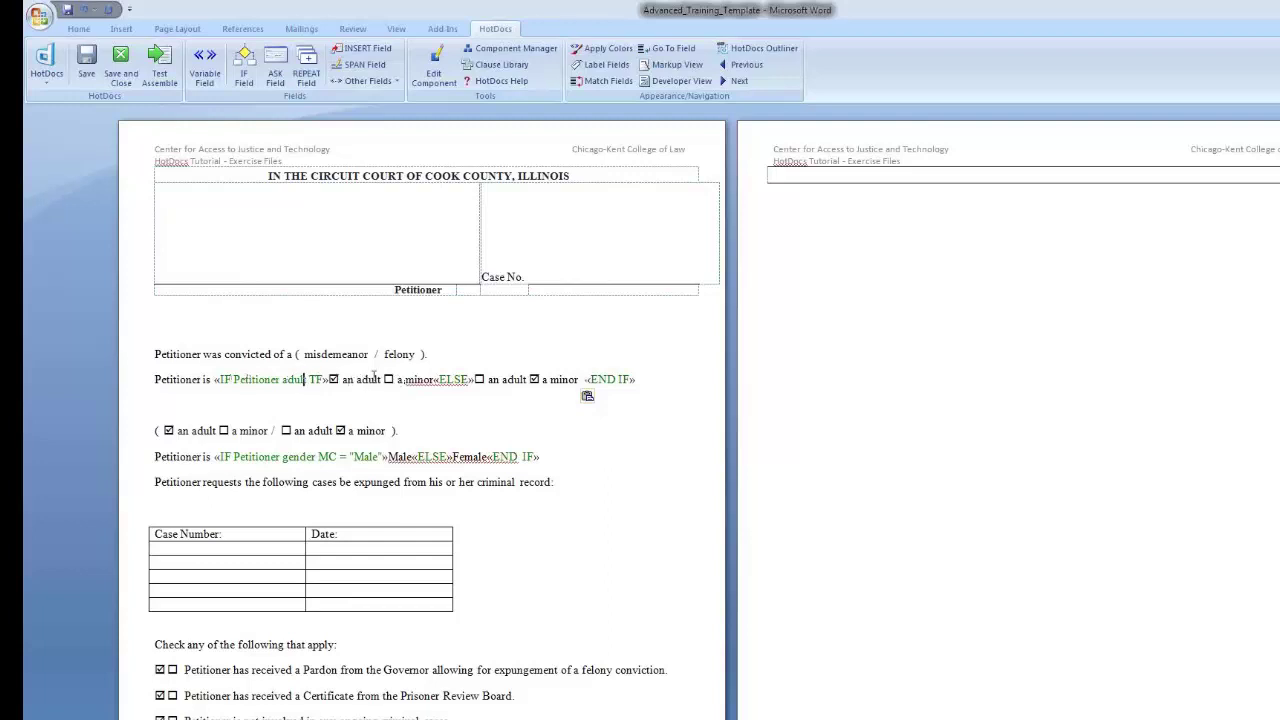
# - Remove the extra space before END IF, end the adult sentence with a period, and delete the leftover lines below it
pyautogui.moveTo(384, 380); pyautogui.dragTo(329, 381)
pyautogui.click(277, 378)
pyautogui.click(518, 408)
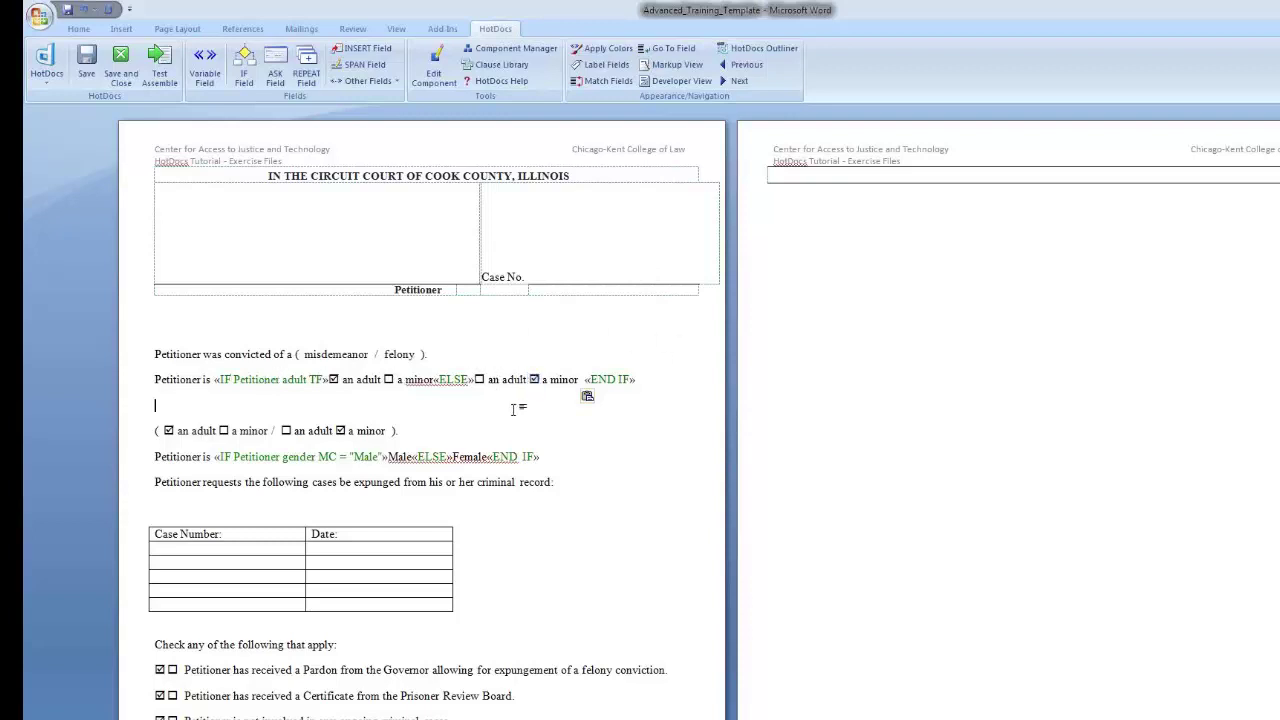
pyautogui.click(647, 379)
pyautogui.moveTo(514, 423); pyautogui.dragTo(147, 408)
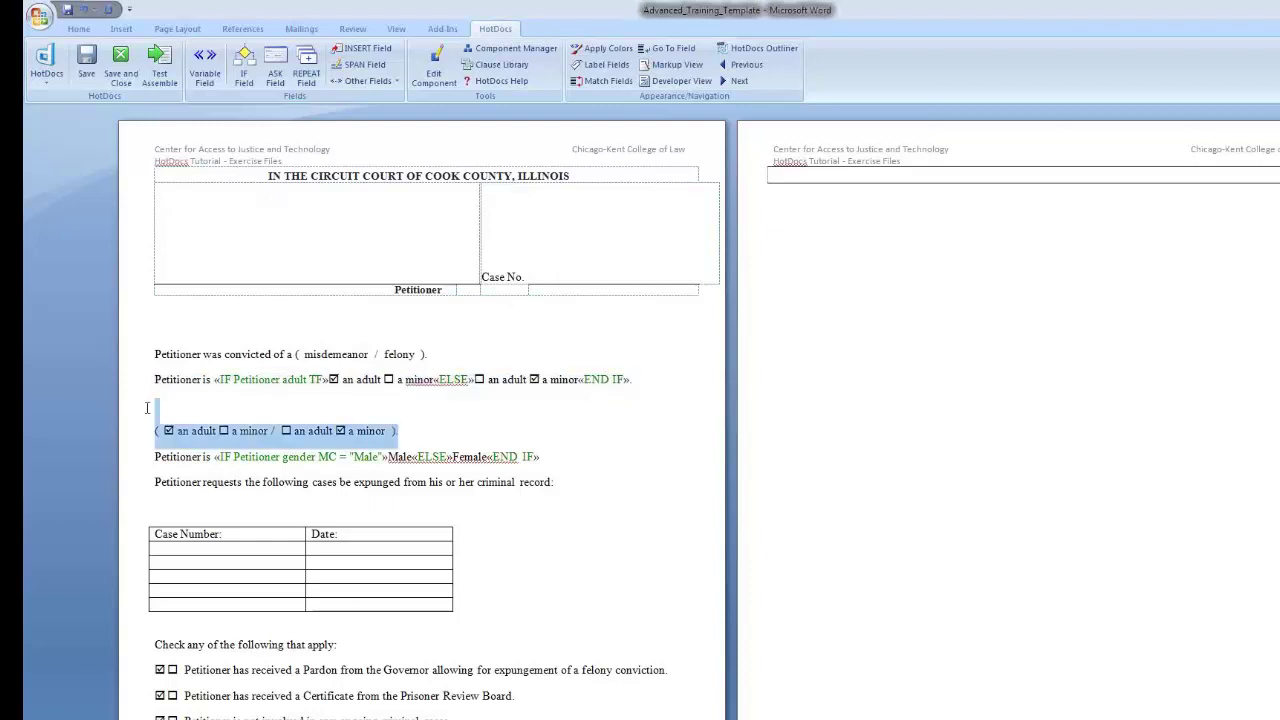
pyautogui.press('Delete')
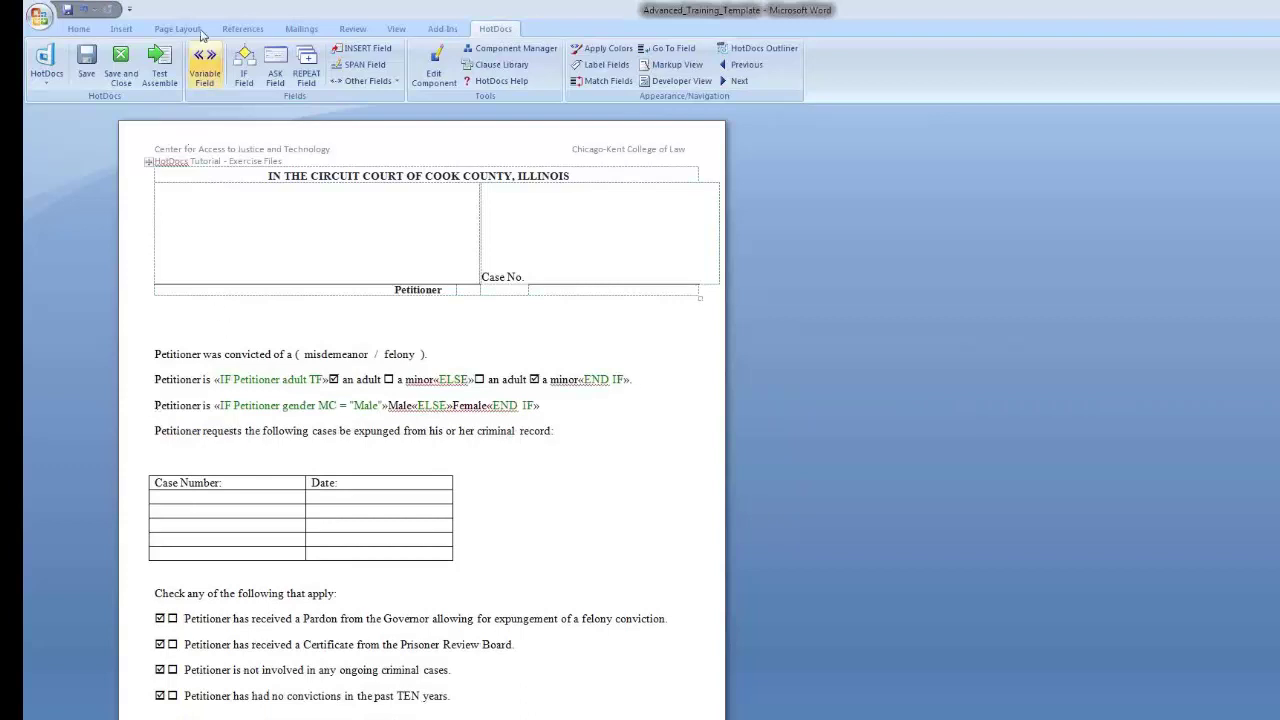
# - Test-assemble the template with Petitioner adult TF answered Yes and check the adult and gender sentences in the document preview
pyautogui.click(168, 65)
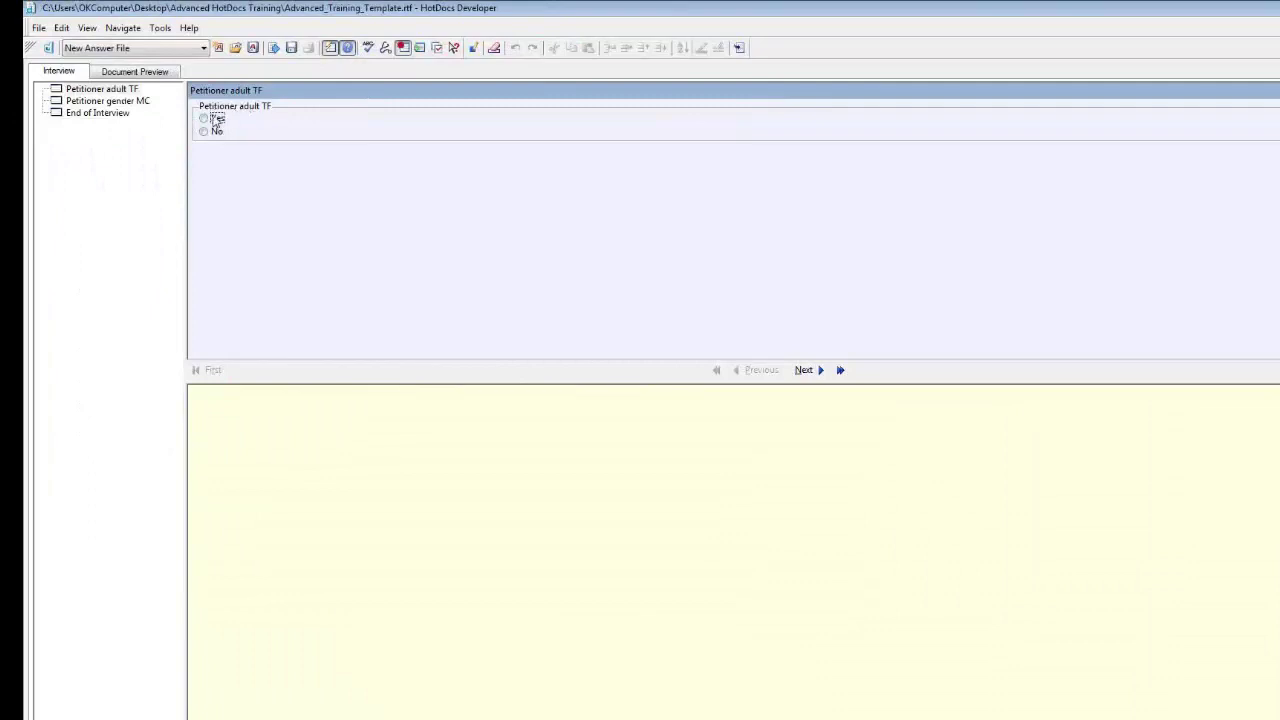
pyautogui.click(140, 76)
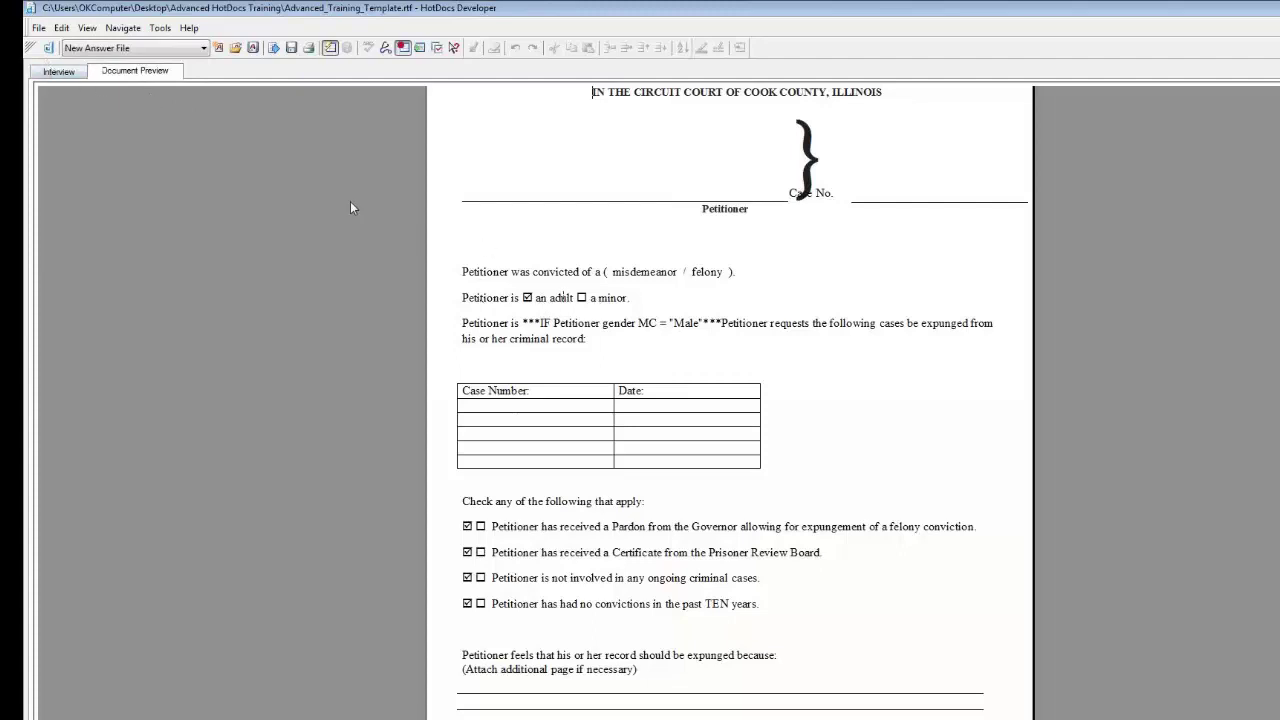
pyautogui.moveTo(735, 326); pyautogui.dragTo(524, 333)
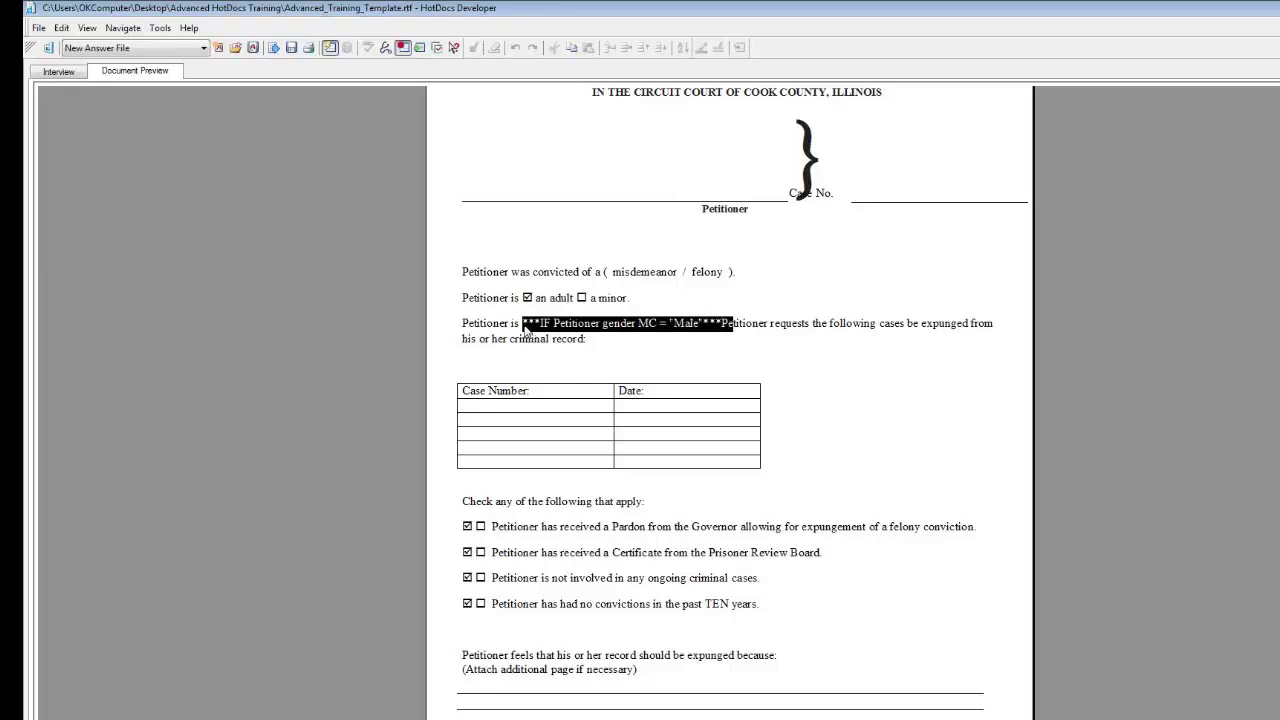
# - Answer Petitioner gender MC as Male in the interview and examine the gender sentence and the text following it in the preview
pyautogui.click(60, 72)
pyautogui.click(108, 101)
pyautogui.click(214, 120)
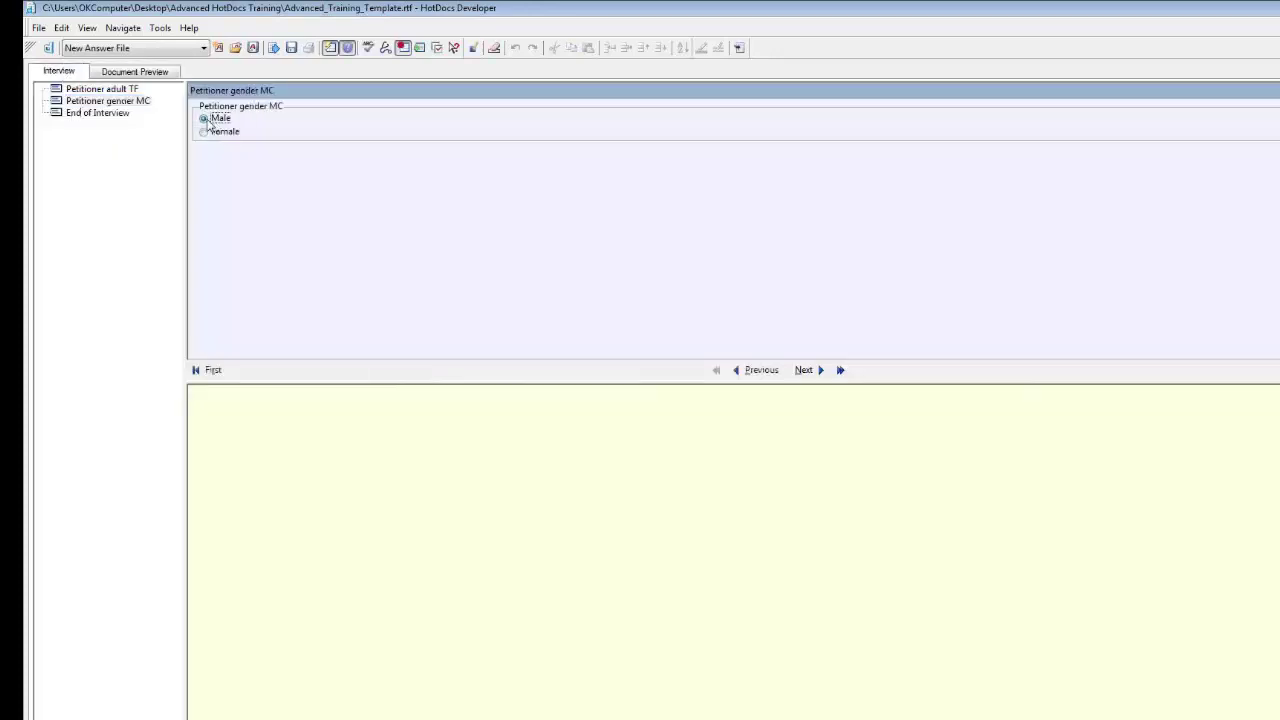
pyautogui.click(152, 80)
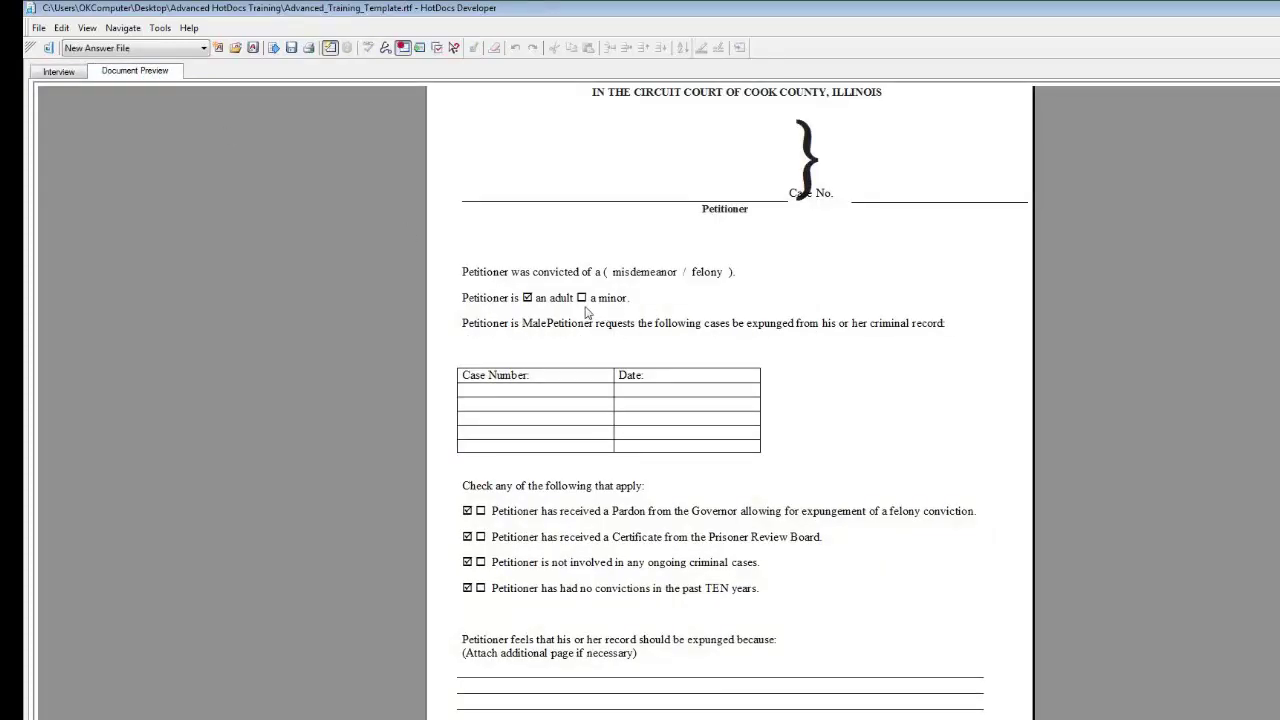
pyautogui.click(521, 318)
pyautogui.moveTo(555, 331); pyautogui.dragTo(955, 341)
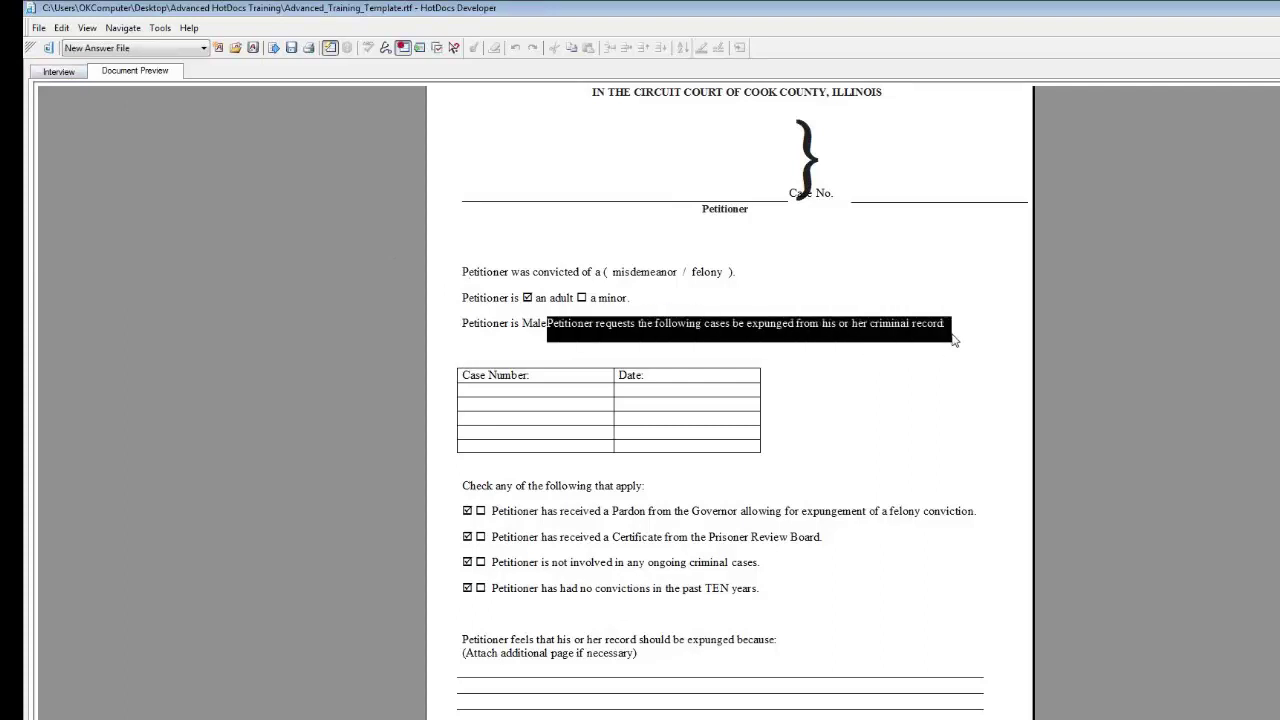
pyautogui.click(767, 343)
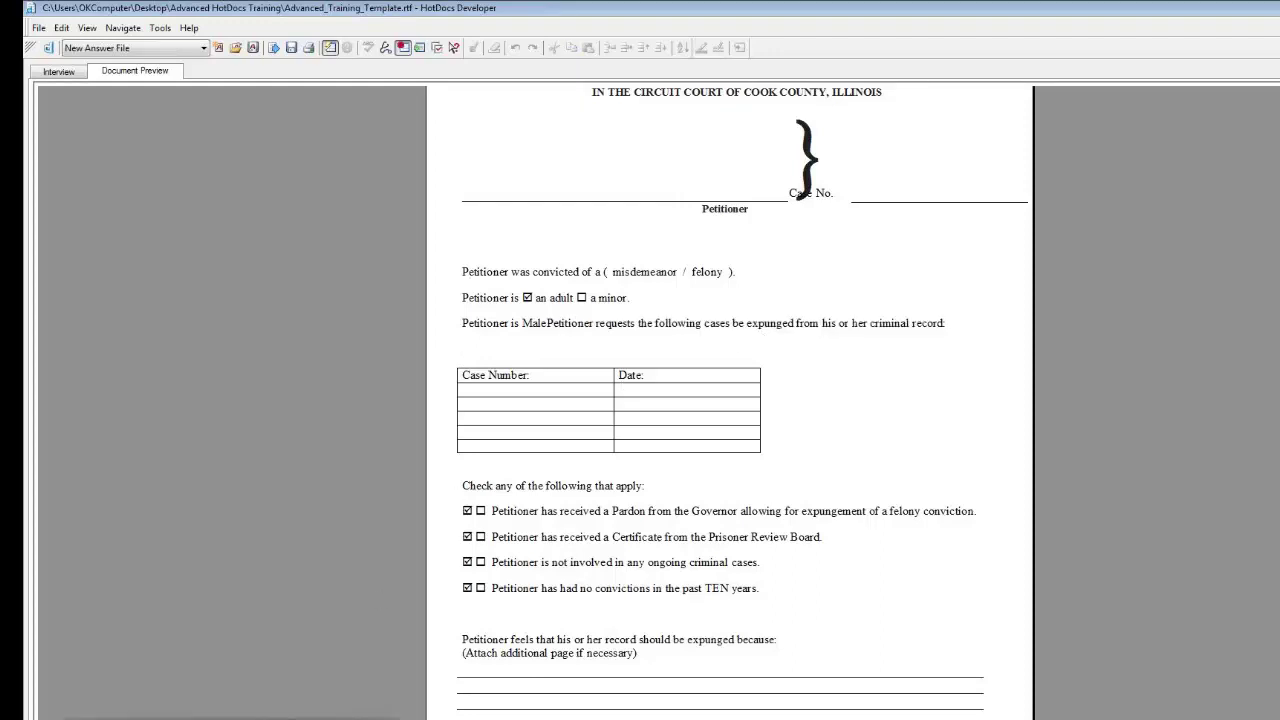
# - Switch back to the Word template, end the gender sentence with a period and a fresh paragraph break, and show formatting marks
pyautogui.hotkey('alt', 'Tab')
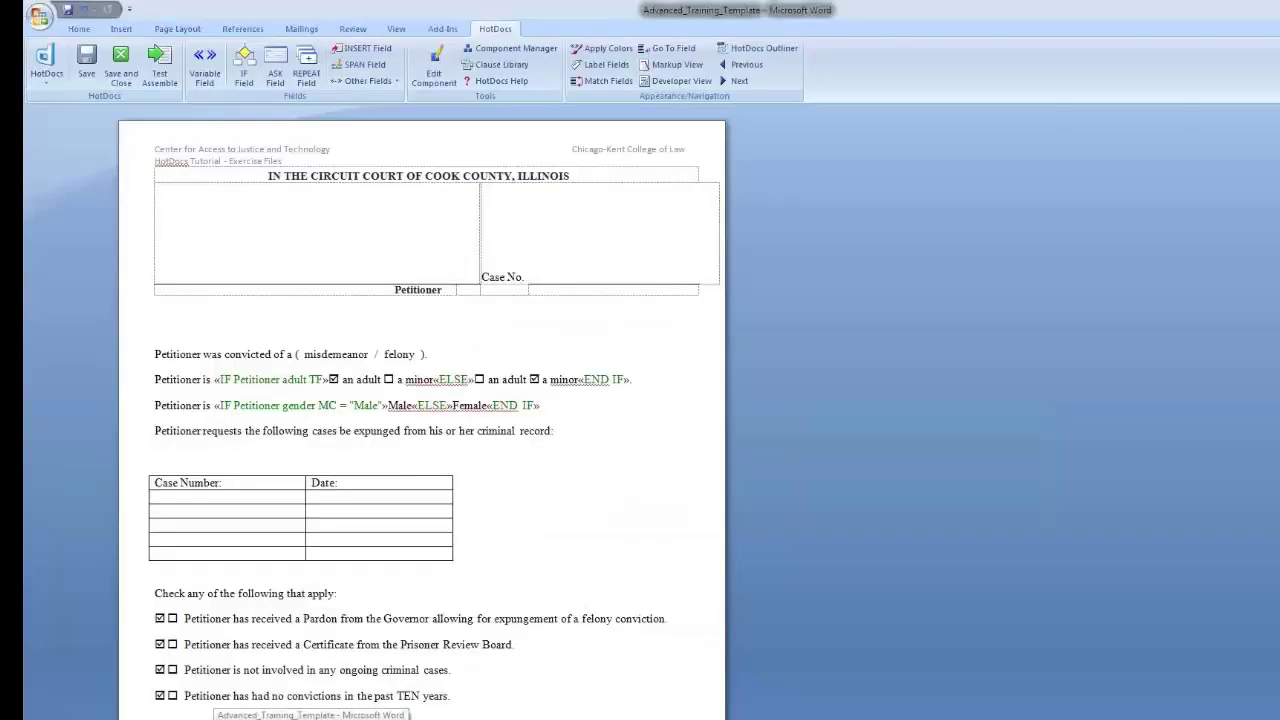
pyautogui.click(559, 407)
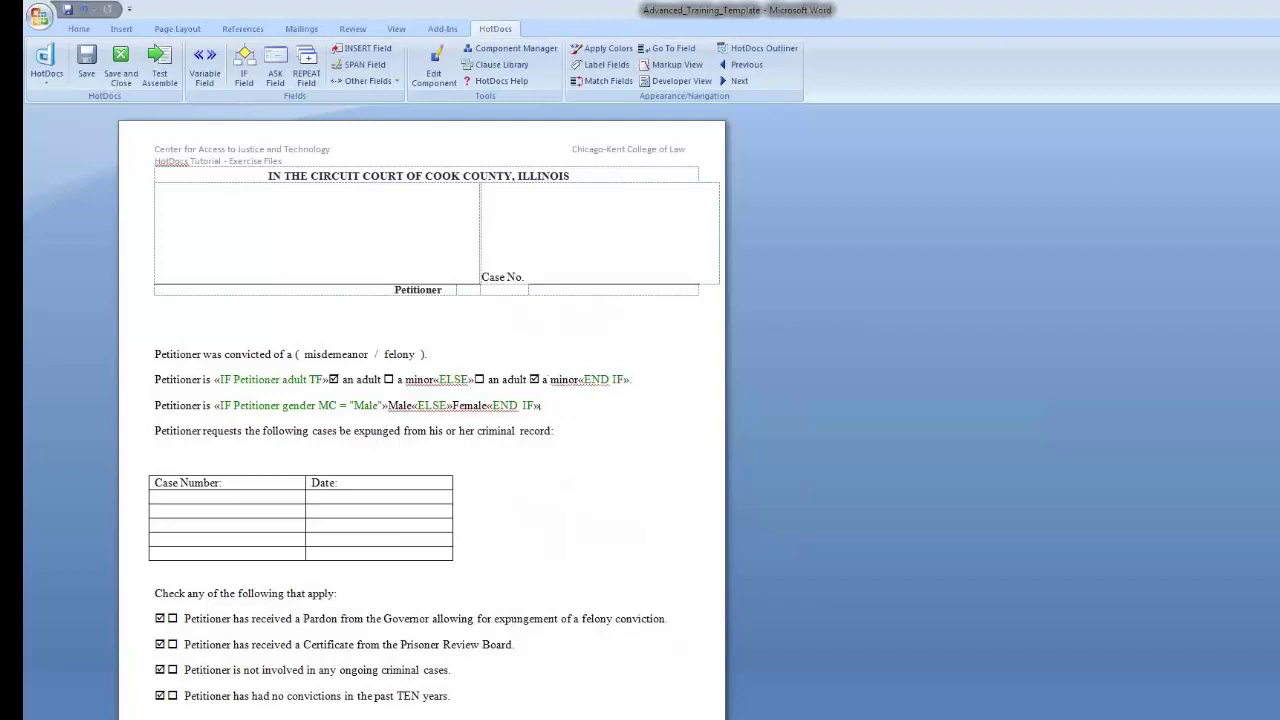
pyautogui.press('Return')
pyautogui.press('Delete')
pyautogui.click(80, 29)
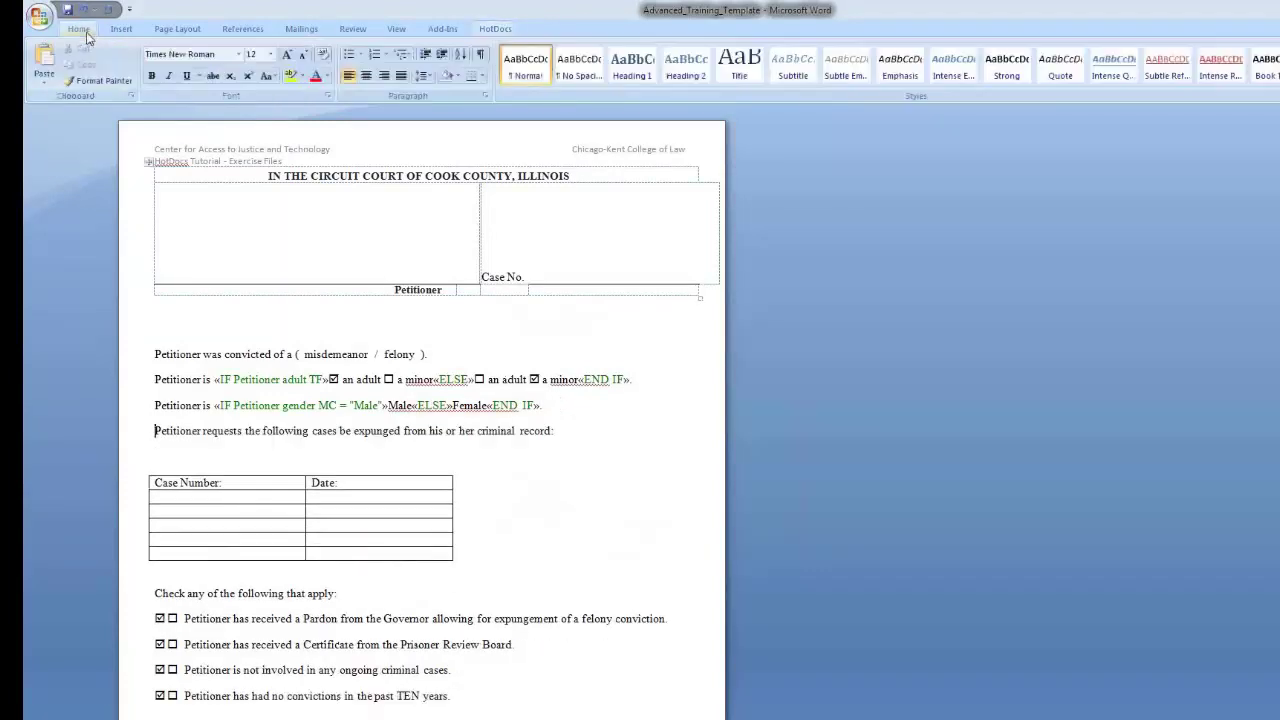
pyautogui.click(480, 55)
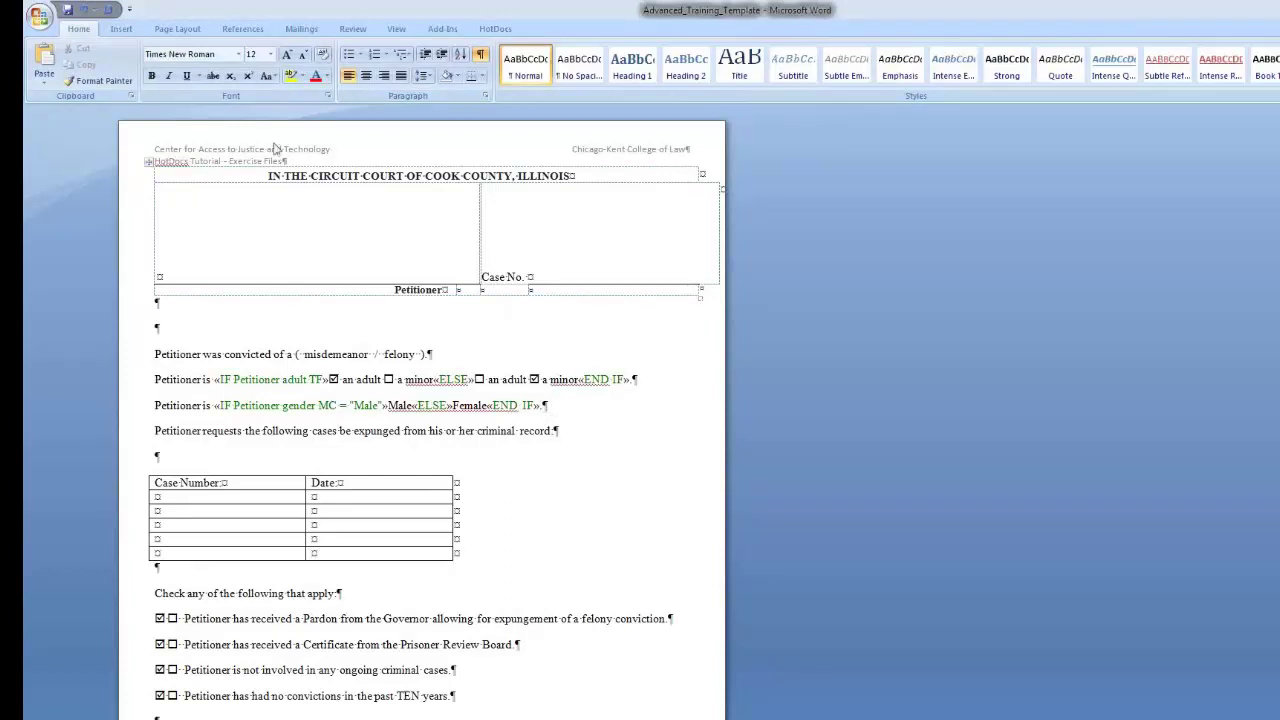
# - Test-assemble the template again, change Petitioner adult TF to No, check the document preview, and restore the test window to a smaller size
pyautogui.click(484, 30)
pyautogui.click(159, 65)
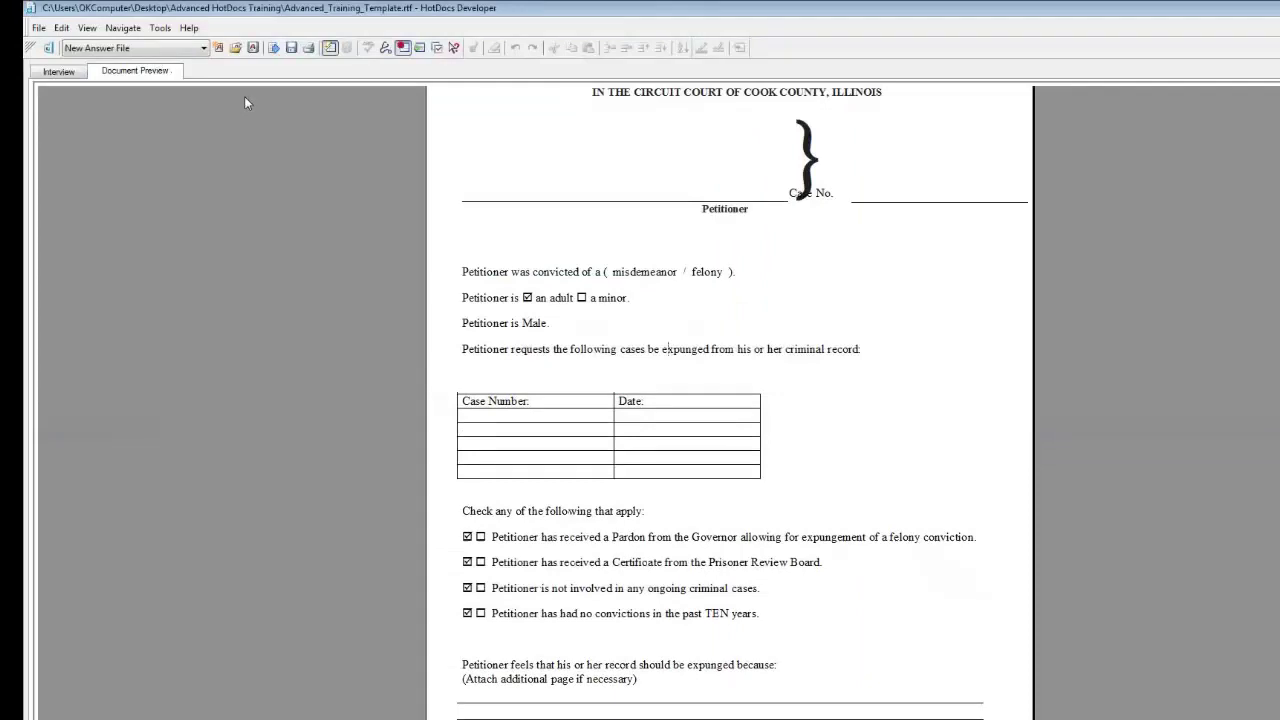
pyautogui.click(66, 74)
pyautogui.click(76, 90)
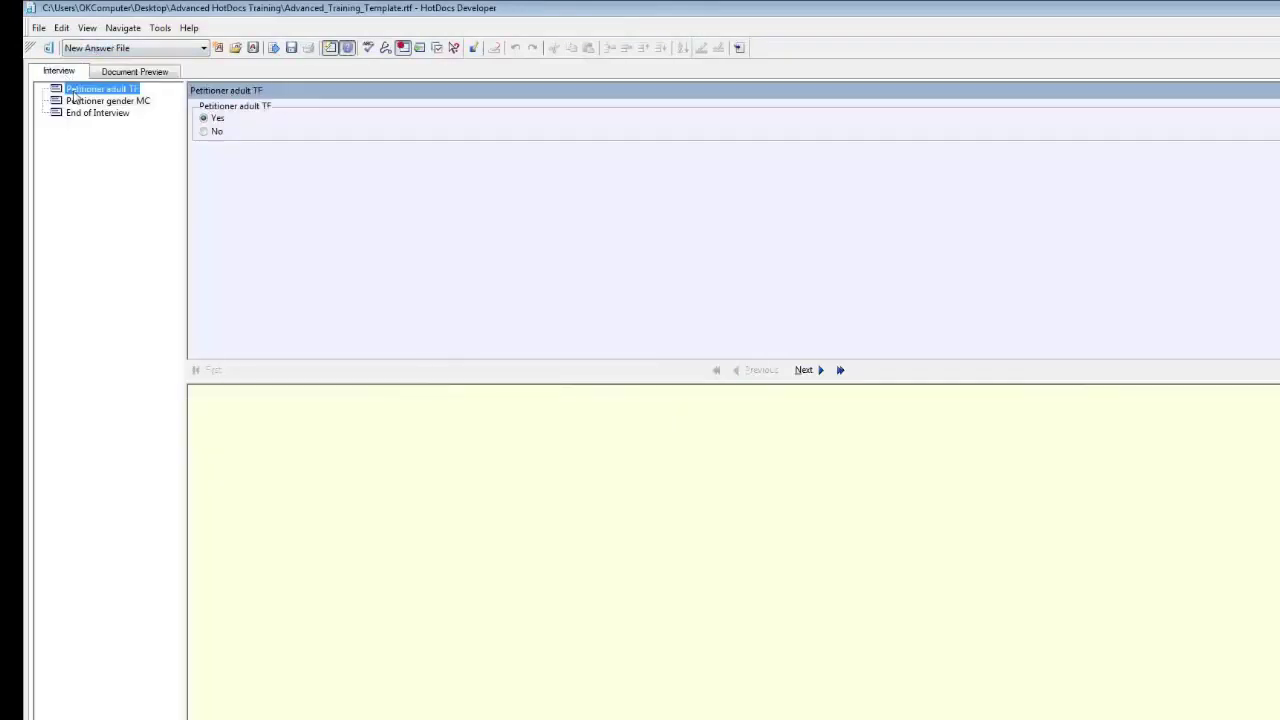
pyautogui.click(203, 132)
pyautogui.click(155, 72)
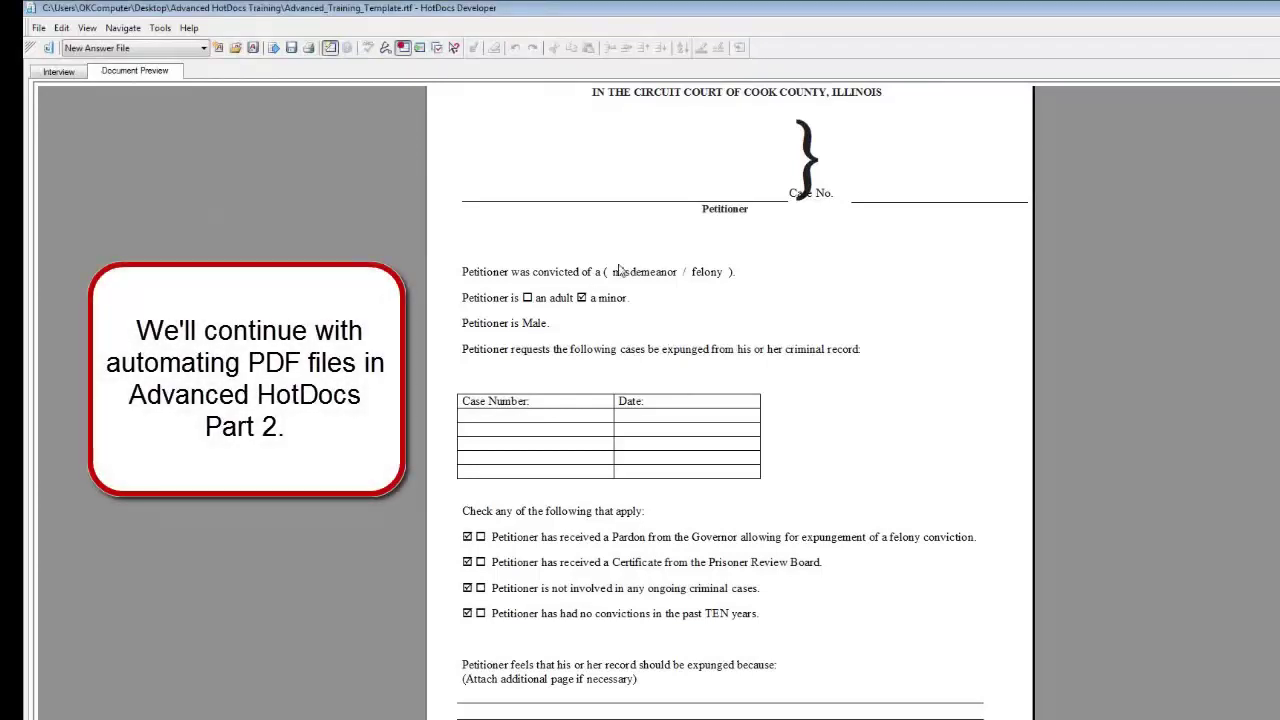
pyautogui.moveTo(1107, 7); pyautogui.dragTo(1053, 16)
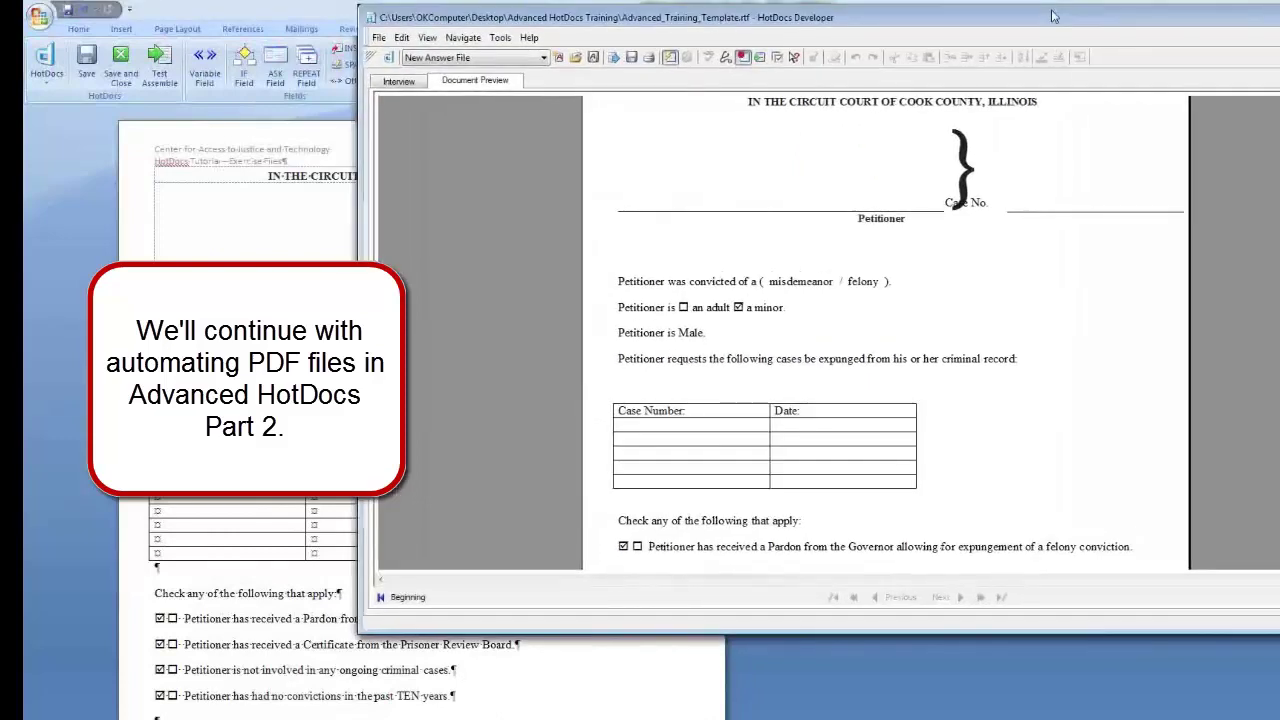